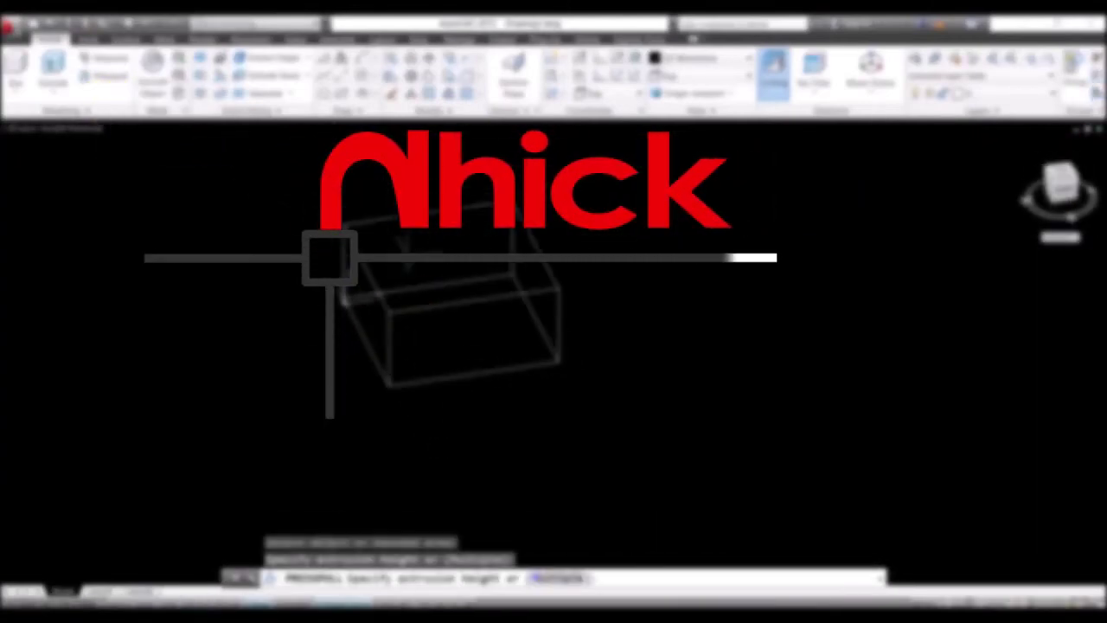
Step: Start test lines at a picked point and at 1,5, cancelling each one
{"action": "left_click", "coordinate": [835, 255]}
{"action": "scroll", "coordinate": [834, 255], "scroll_direction": "up", "scroll_amount": 3}
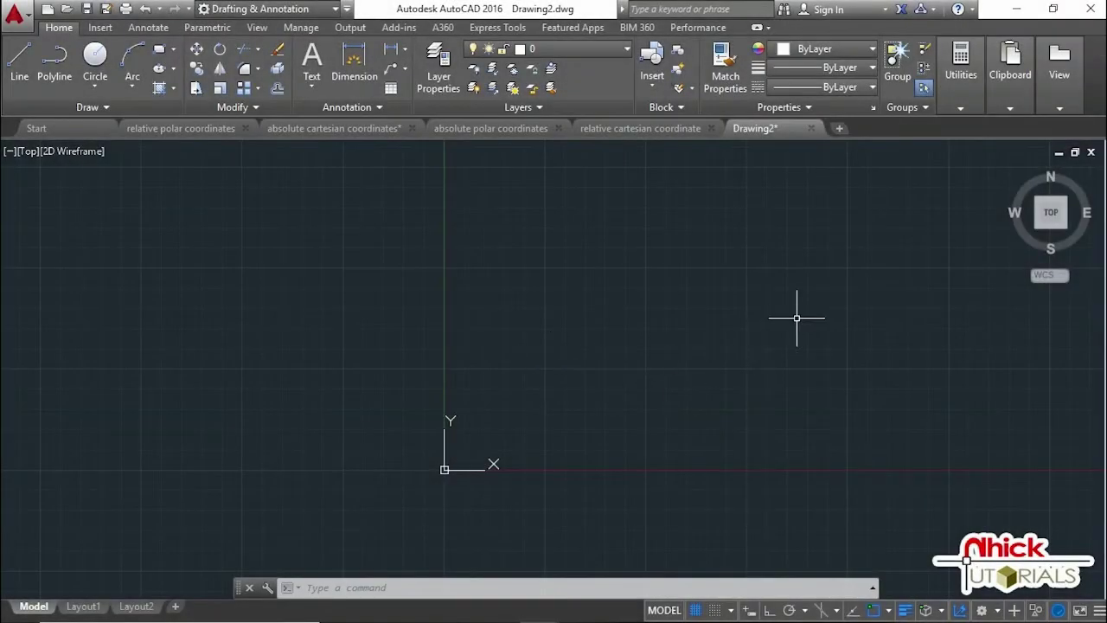
{"action": "left_click", "coordinate": [18, 64]}
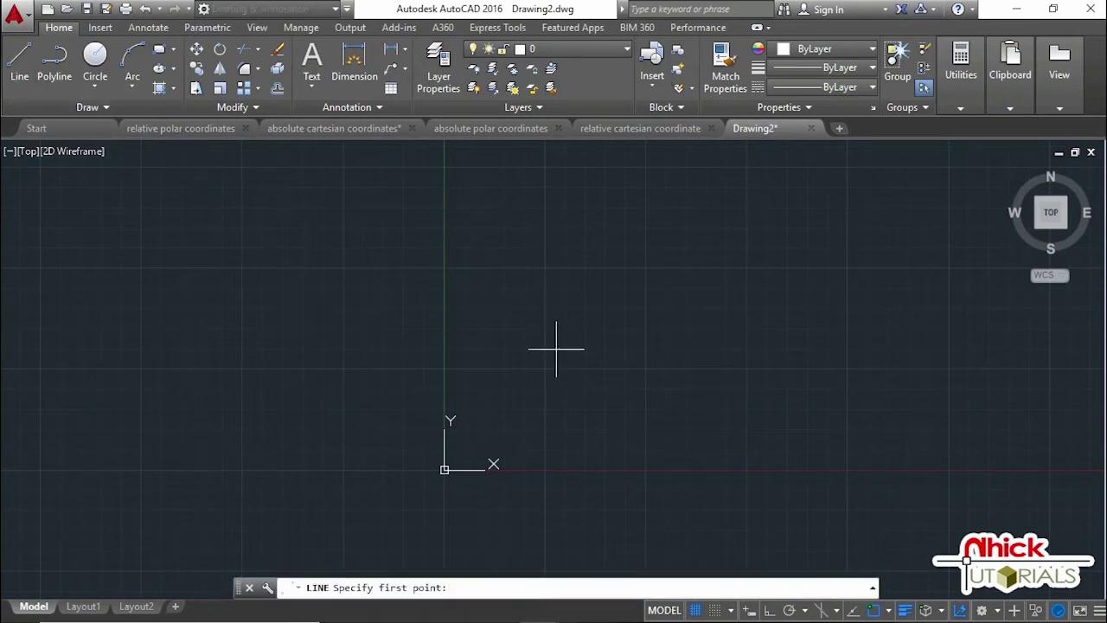
{"action": "left_click", "coordinate": [572, 299]}
{"action": "key", "text": "Escape"}
{"action": "left_click", "coordinate": [17, 64]}
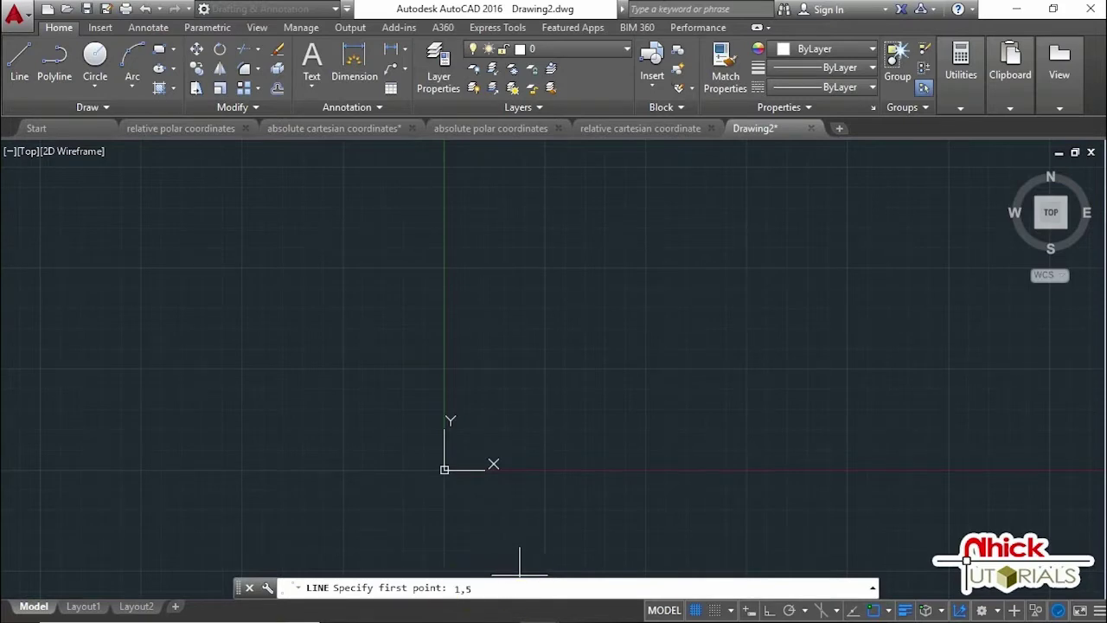
{"action": "type", "text": "1,5"}
{"action": "key", "text": "Return"}
{"action": "key", "text": "Escape"}
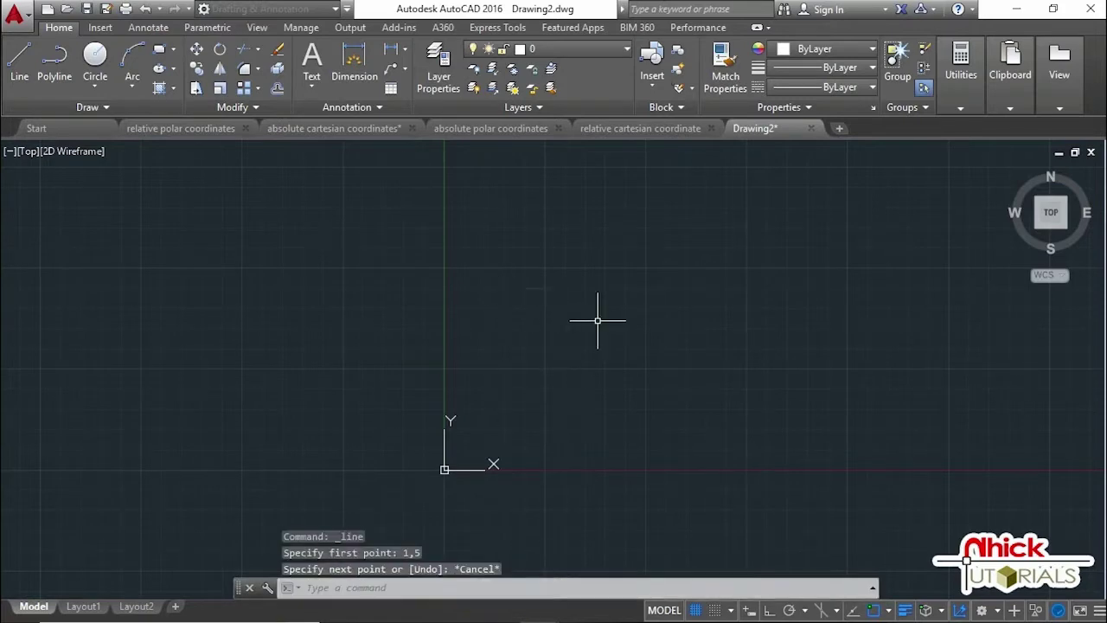
Step: With Dynamic Input turned on, enter 2,3 as a line start, then cancel and zoom out
{"action": "left_click", "coordinate": [19, 60]}
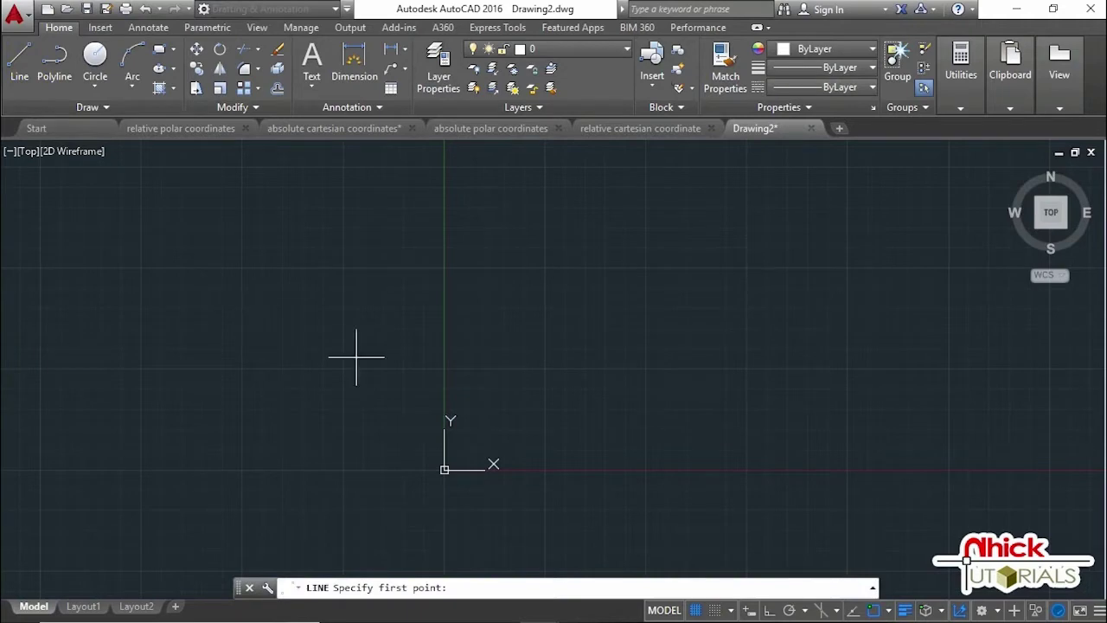
{"action": "left_click", "coordinate": [749, 609]}
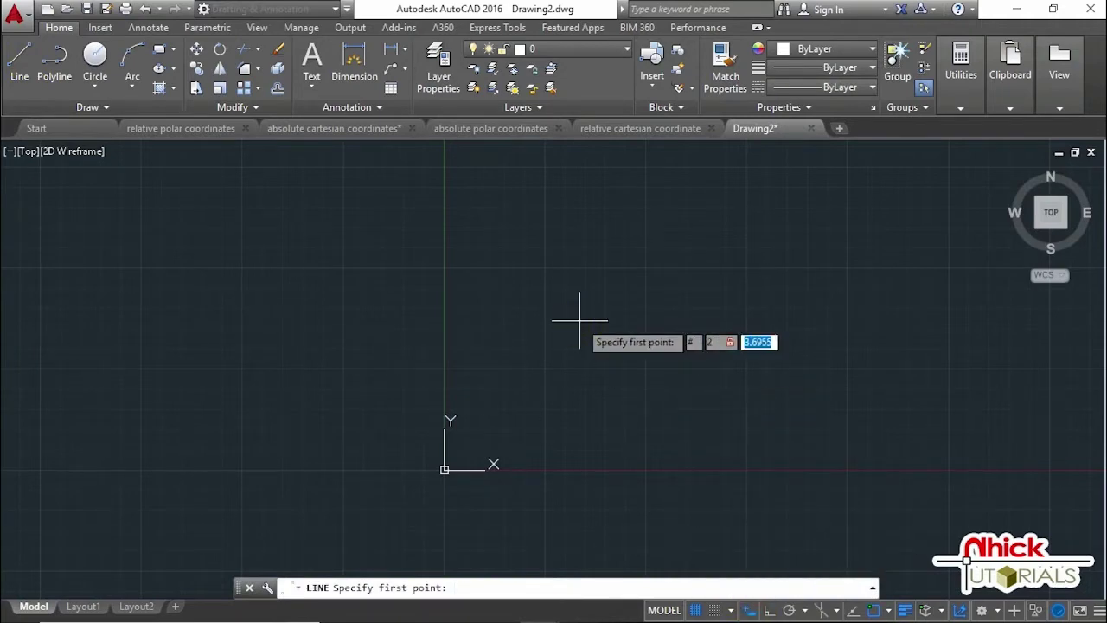
{"action": "type", "text": "2,3"}
{"action": "key", "text": "Return"}
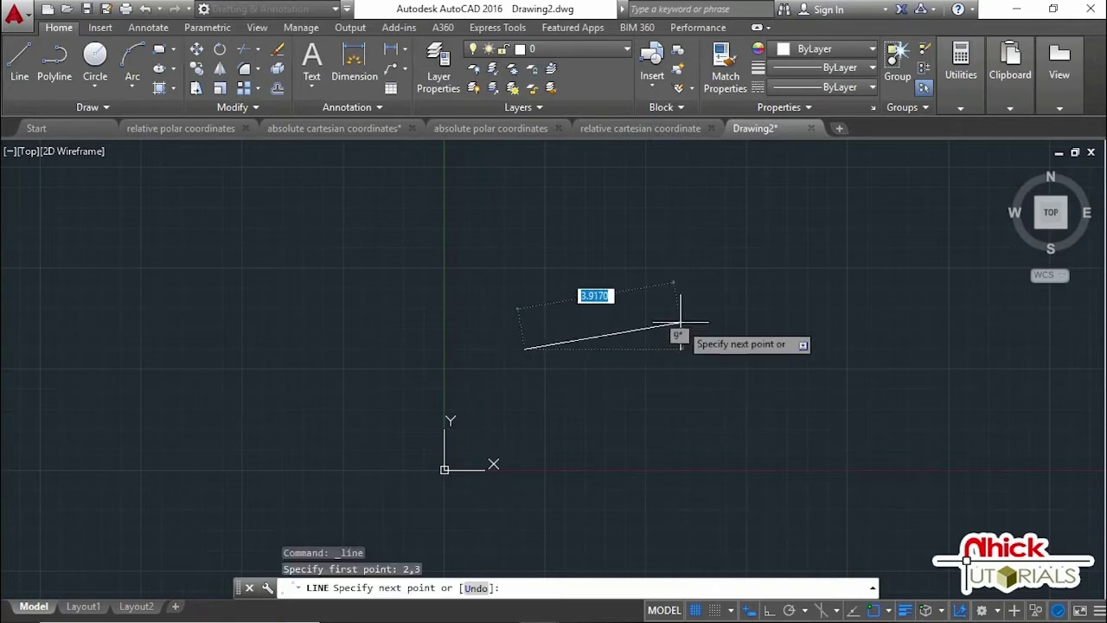
{"action": "key", "text": "Escape"}
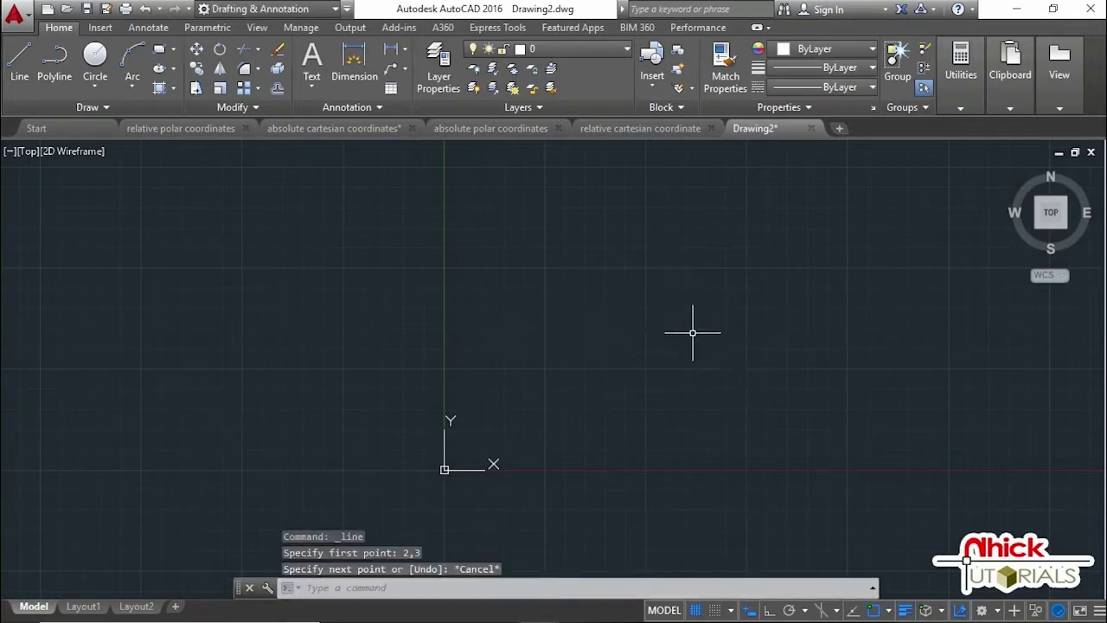
{"action": "scroll", "coordinate": [553, 366], "scroll_direction": "down", "scroll_amount": 4}
Step: Zoom and pan to centre the yellow outline, then switch to the SW Isometric view
{"action": "middle_click_drag", "start_coordinate": [889, 358], "coordinate": [617, 438]}
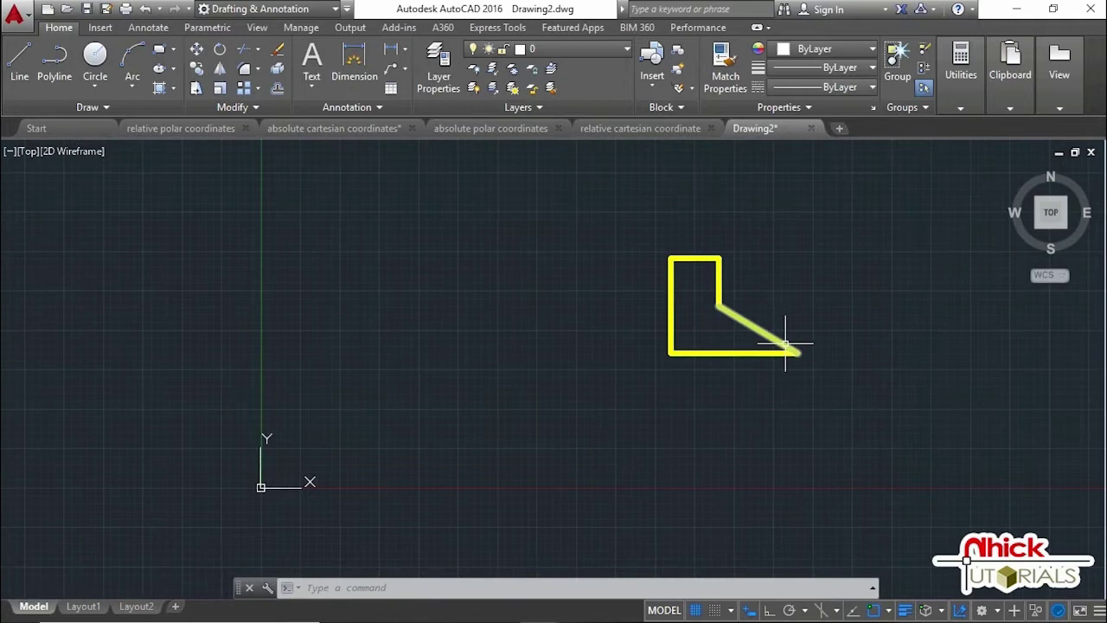
{"action": "scroll", "coordinate": [783, 346], "scroll_direction": "up", "scroll_amount": 4}
{"action": "middle_click_drag", "start_coordinate": [779, 358], "coordinate": [654, 445]}
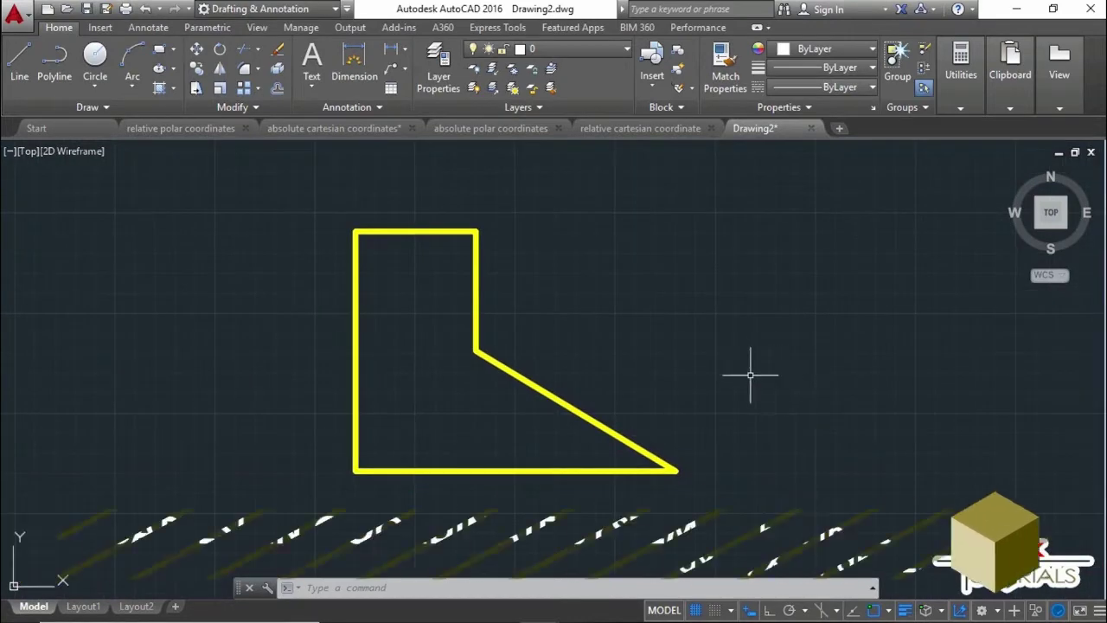
{"action": "left_click", "coordinate": [1040, 232]}
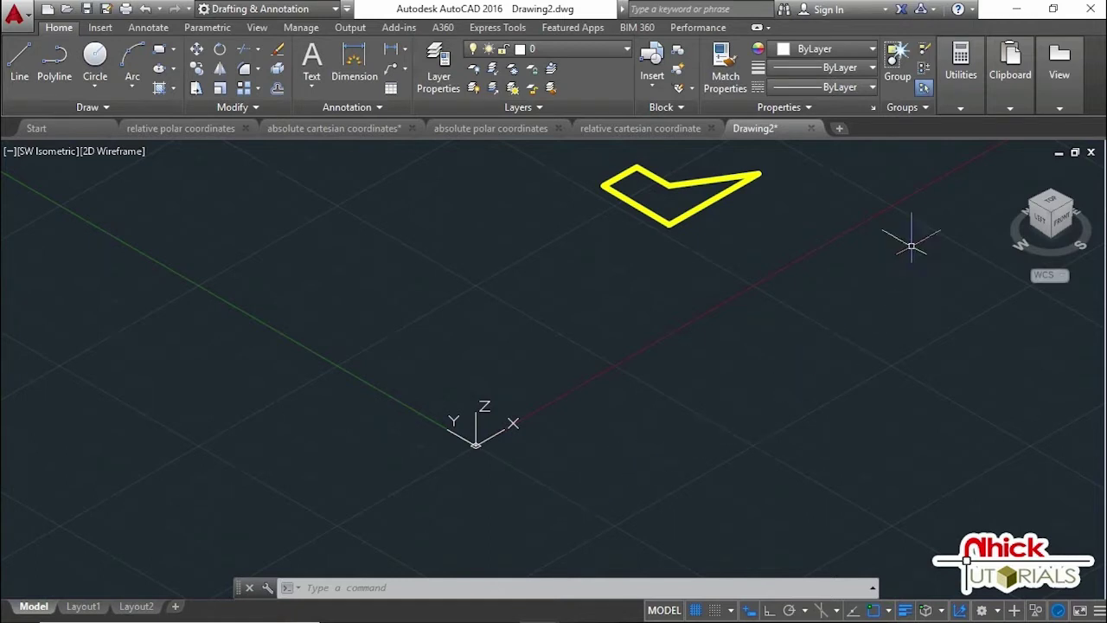
Step: Return to the Top view from the ViewCube
{"action": "left_click", "coordinate": [1053, 205]}
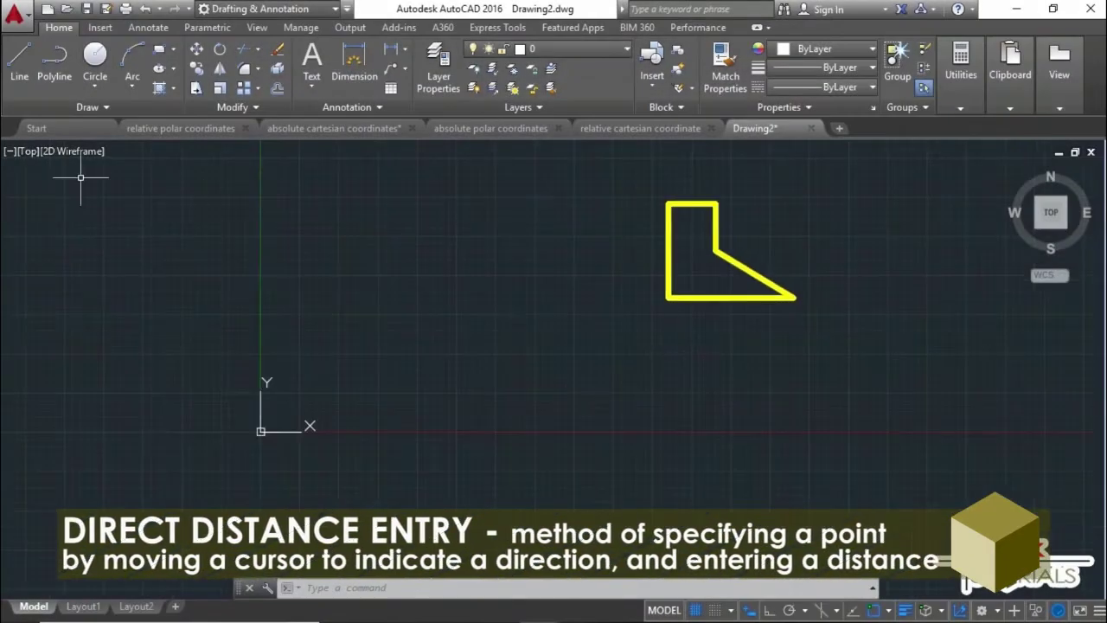
Step: Draw a two-segment line below the outline, the second segment 2 units down-right
{"action": "left_click", "coordinate": [19, 56]}
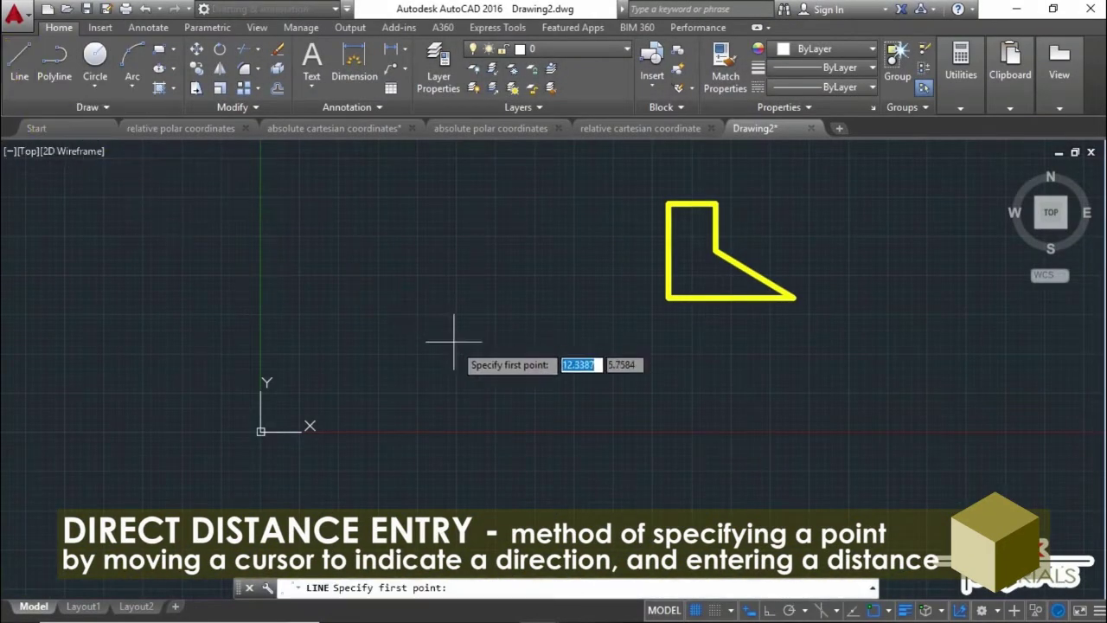
{"action": "left_click", "coordinate": [396, 393]}
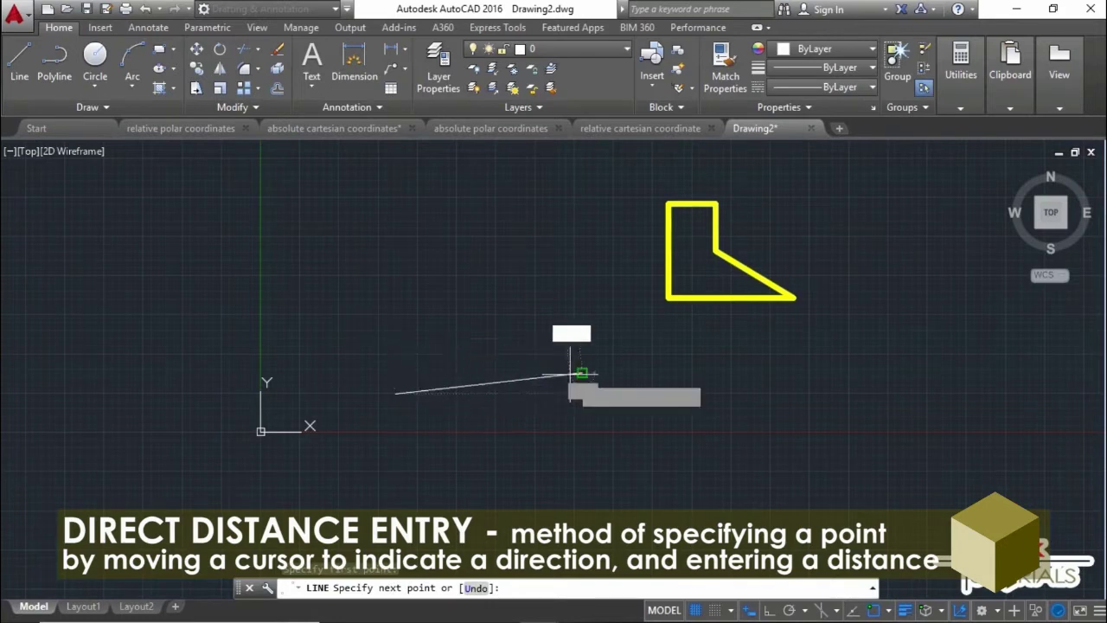
{"action": "key", "text": "Return"}
{"action": "type", "text": "2"}
{"action": "key", "text": "Return"}
{"action": "key", "text": "Escape"}
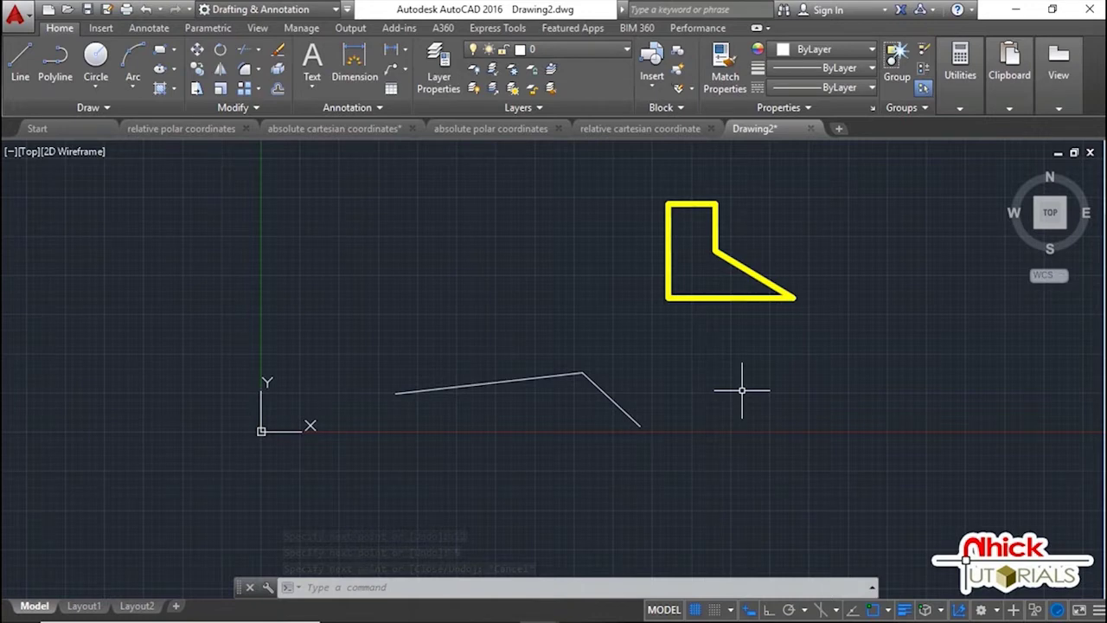
Step: Open UNITS and review the Insertion scale list, keeping Inches
{"action": "type", "text": "UNITS"}
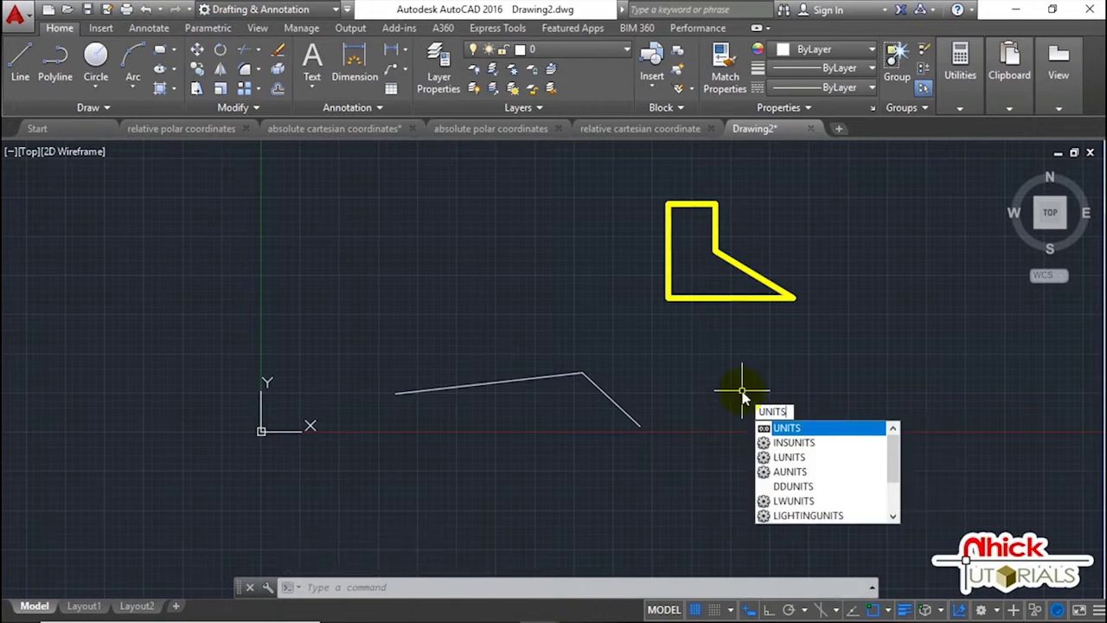
{"action": "key", "text": "Return"}
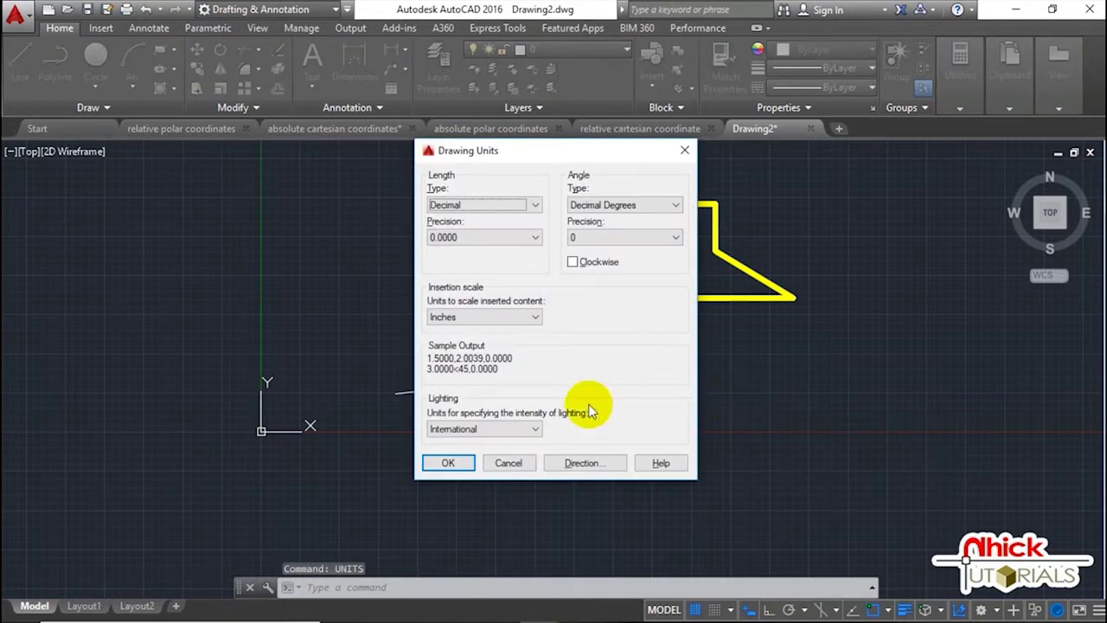
{"action": "left_click", "coordinate": [537, 318]}
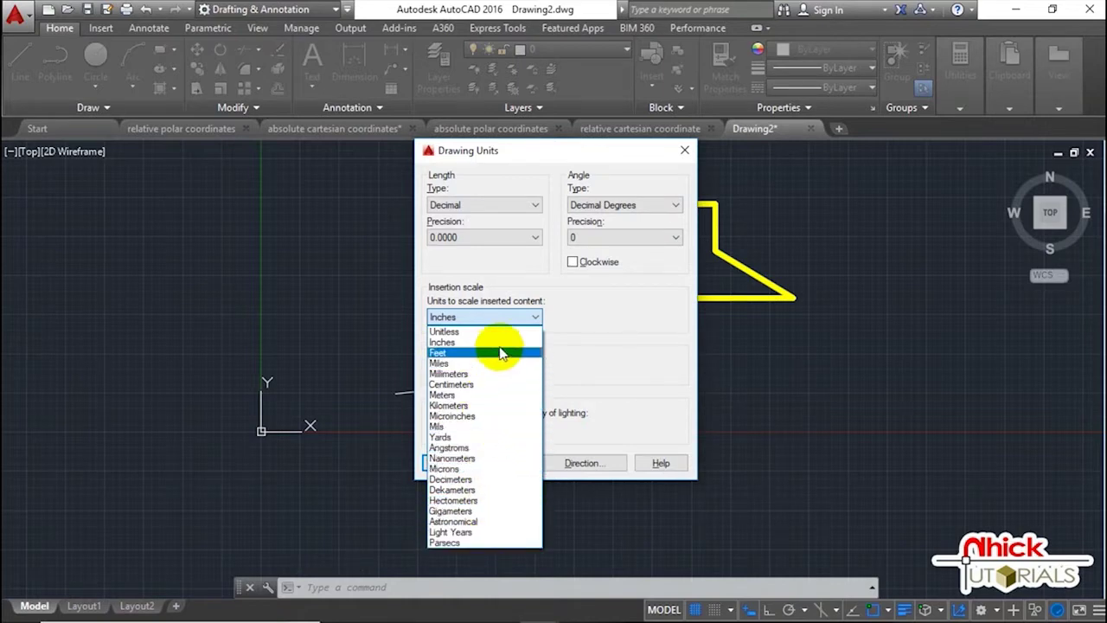
{"action": "left_click", "coordinate": [628, 299]}
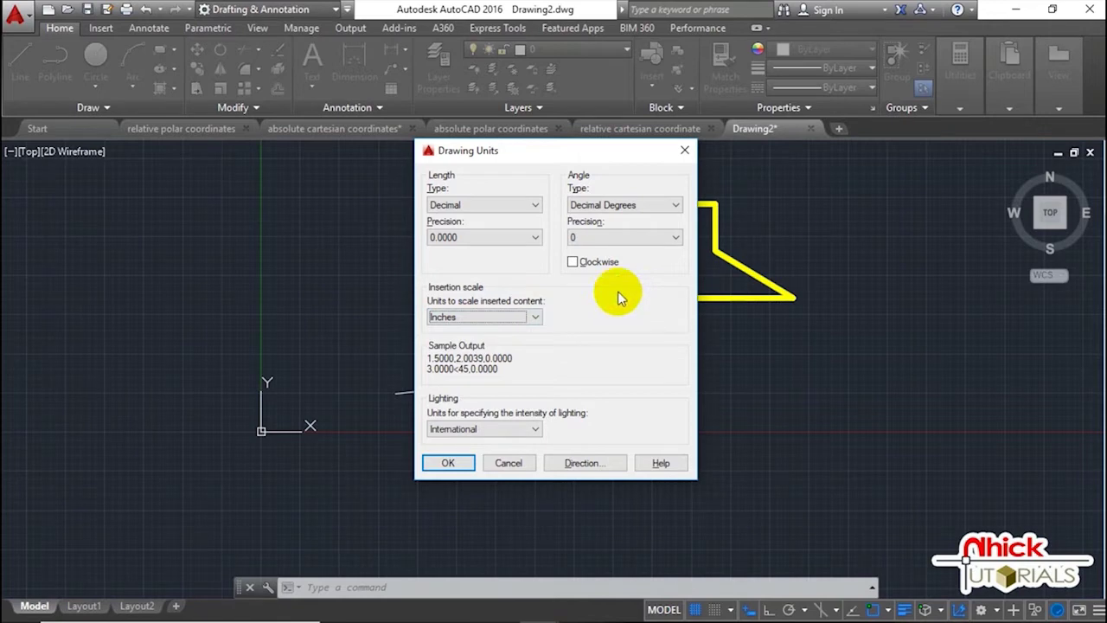
Step: Keep length Decimal at 0.0000 and angles Decimal Degrees at 0, then confirm
{"action": "left_click", "coordinate": [530, 197]}
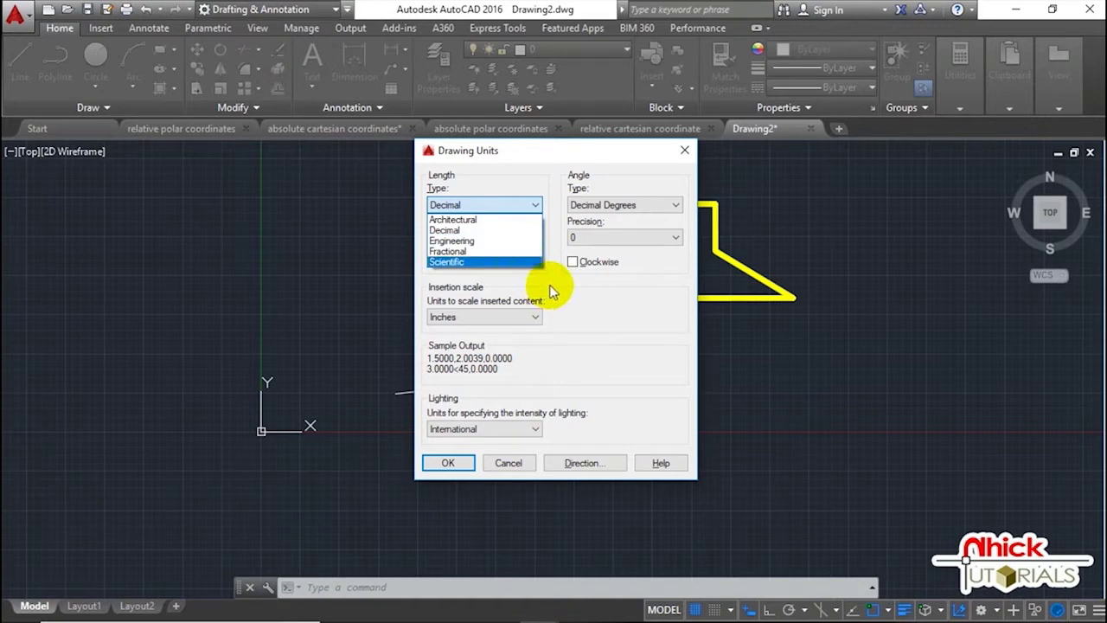
{"action": "left_click", "coordinate": [550, 284]}
{"action": "left_click", "coordinate": [531, 237]}
{"action": "left_click", "coordinate": [579, 315]}
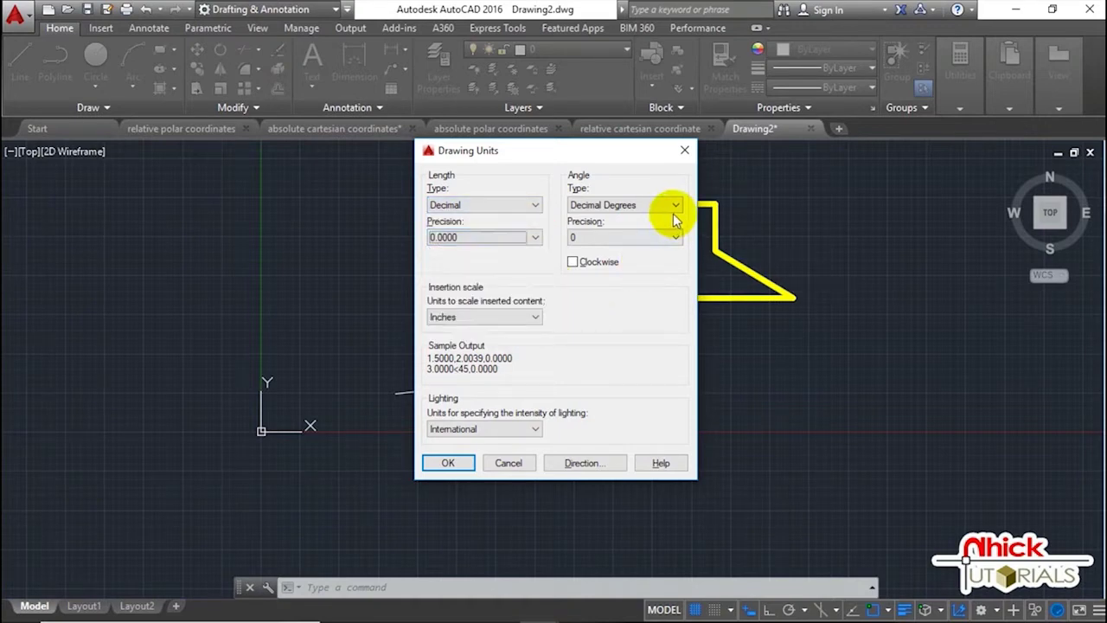
{"action": "left_click", "coordinate": [677, 205]}
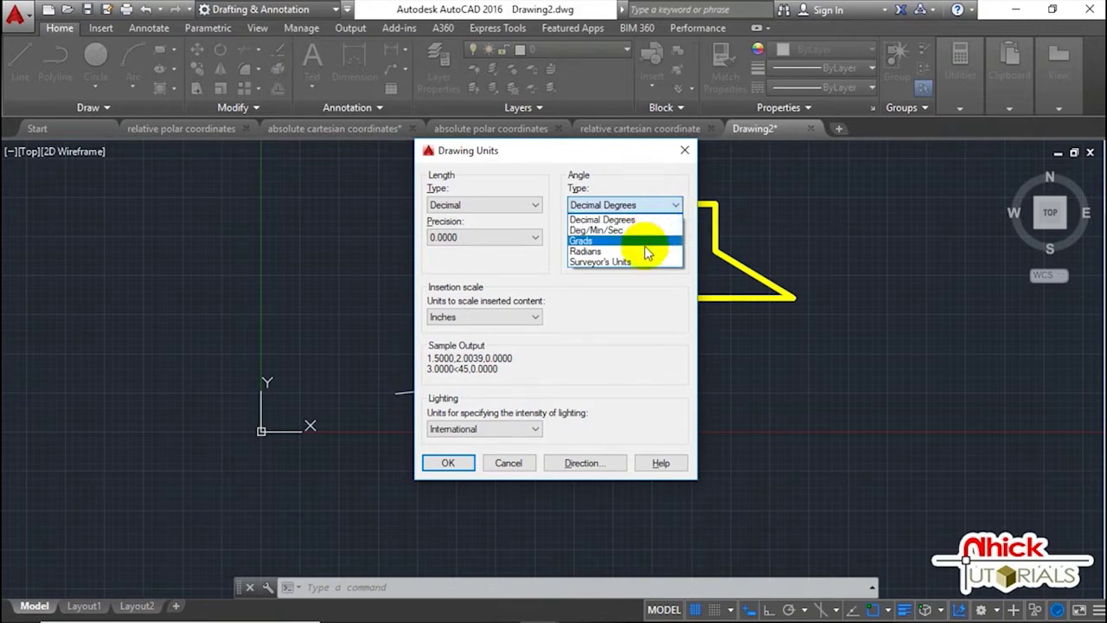
{"action": "left_click", "coordinate": [647, 287]}
{"action": "left_click", "coordinate": [670, 239]}
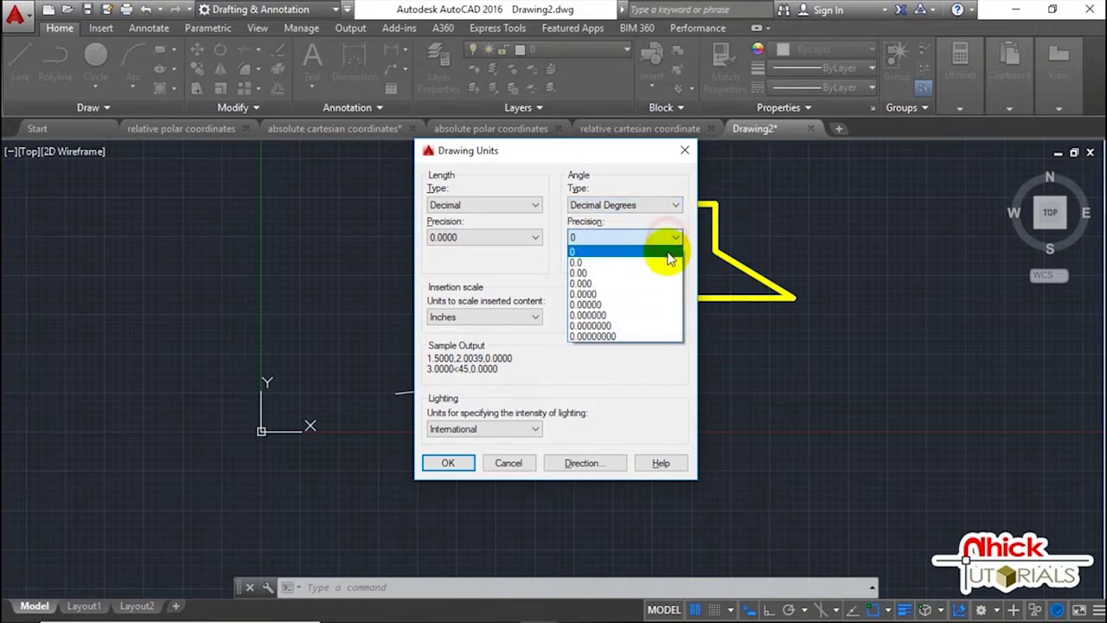
{"action": "left_click", "coordinate": [653, 364]}
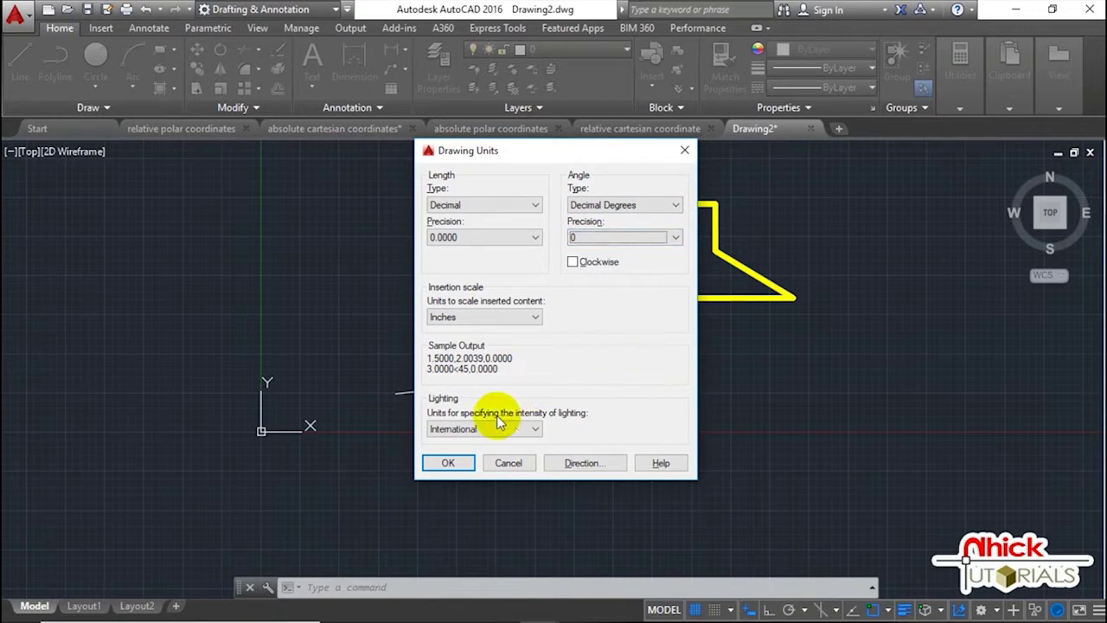
{"action": "left_click", "coordinate": [448, 462]}
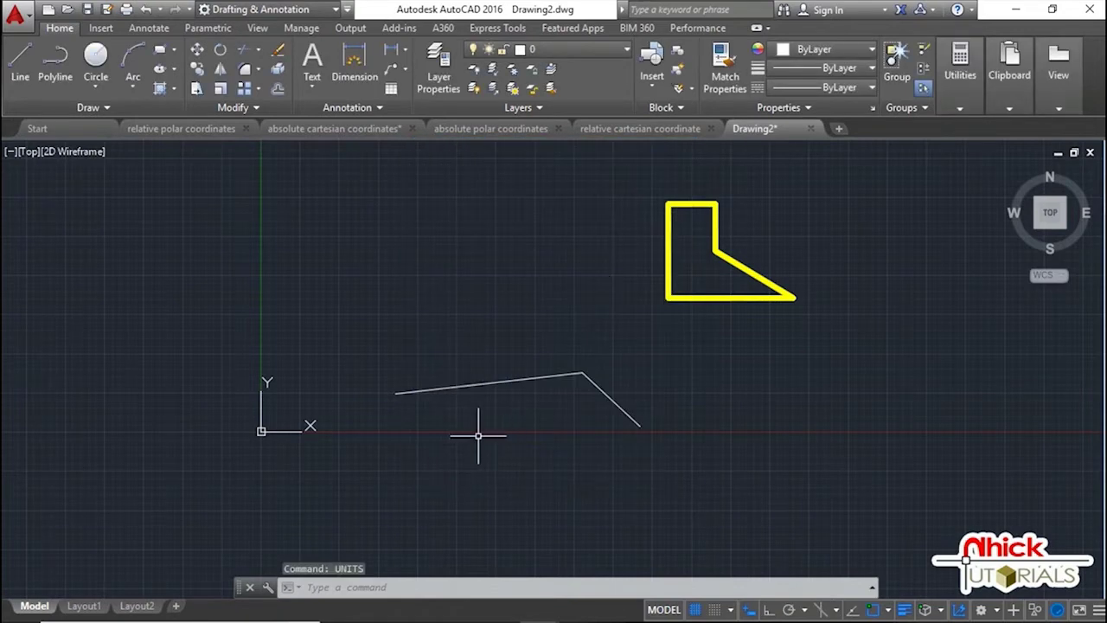
Step: Relocate the UCS origin by its grip to an empty point on the right
{"action": "left_click", "coordinate": [260, 430]}
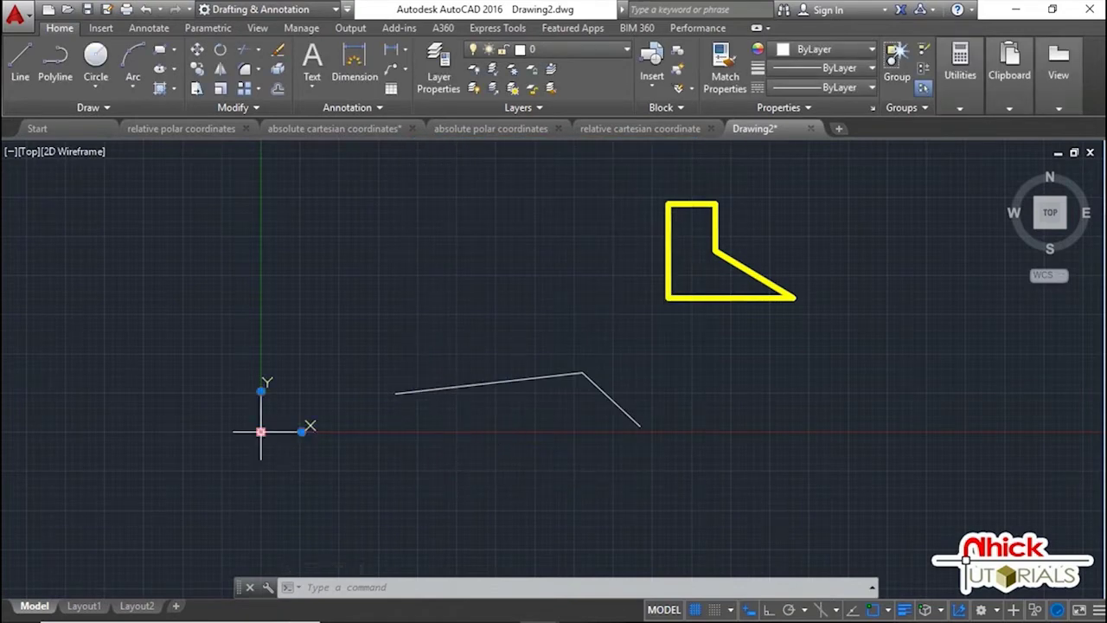
{"action": "left_click", "coordinate": [260, 431]}
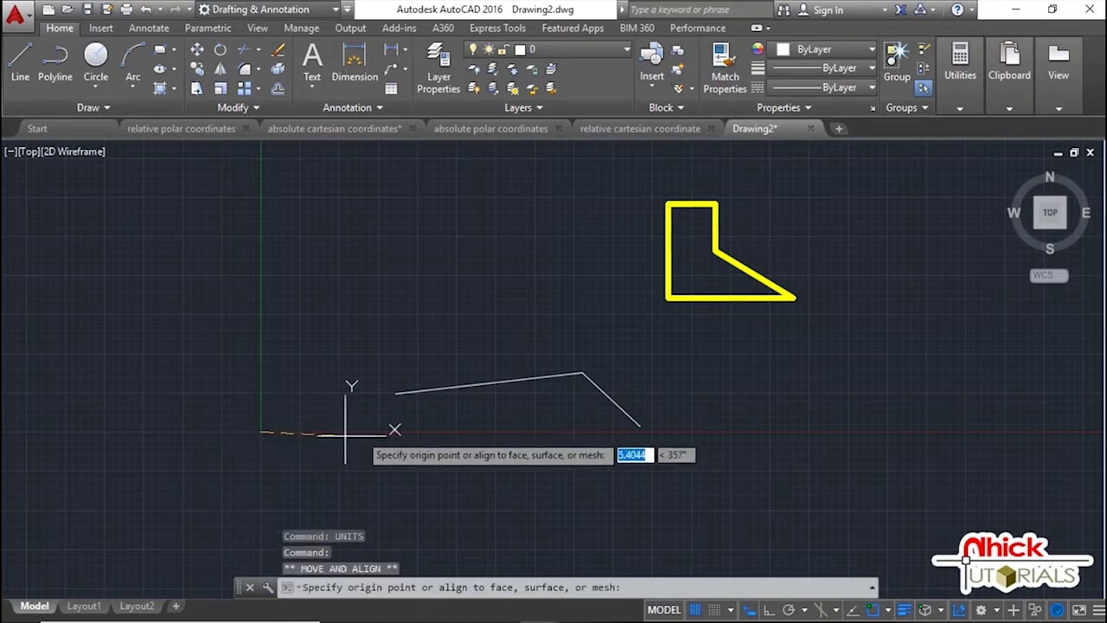
{"action": "left_click", "coordinate": [668, 364]}
{"action": "left_click", "coordinate": [668, 364]}
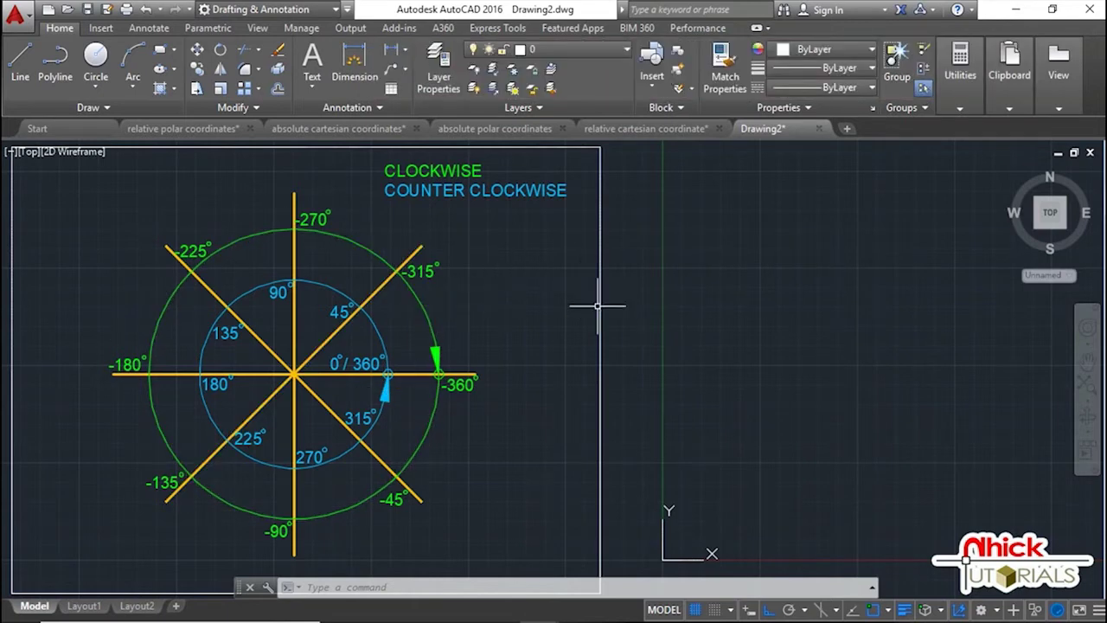
Step: Draw a line from 0,0 to @1<315
{"action": "left_click", "coordinate": [22, 74]}
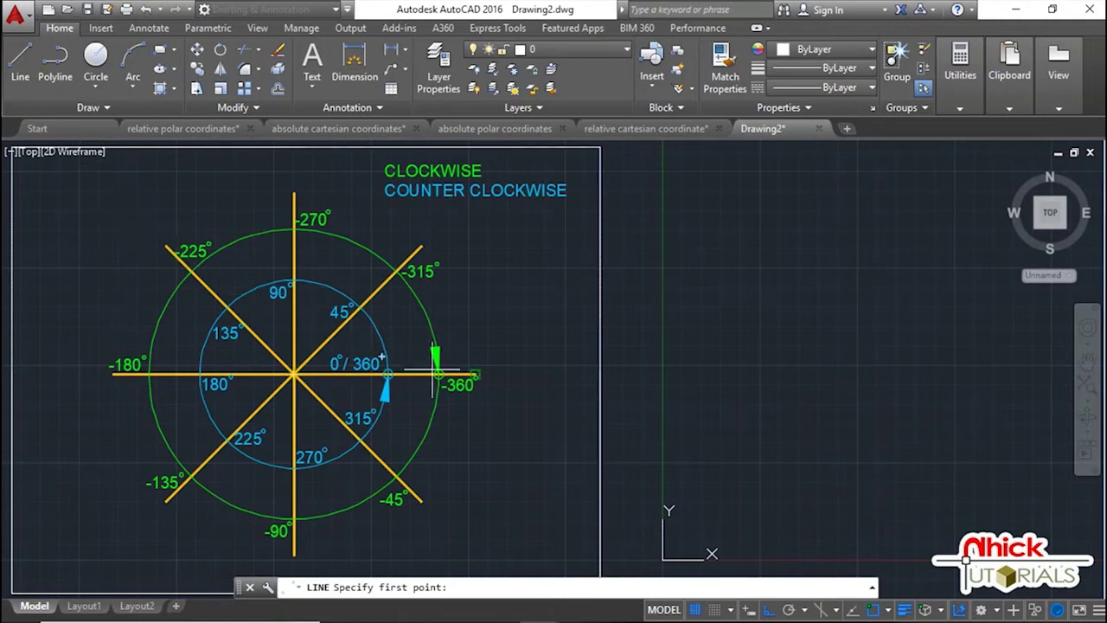
{"action": "type", "text": "0,0"}
{"action": "key", "text": "Return"}
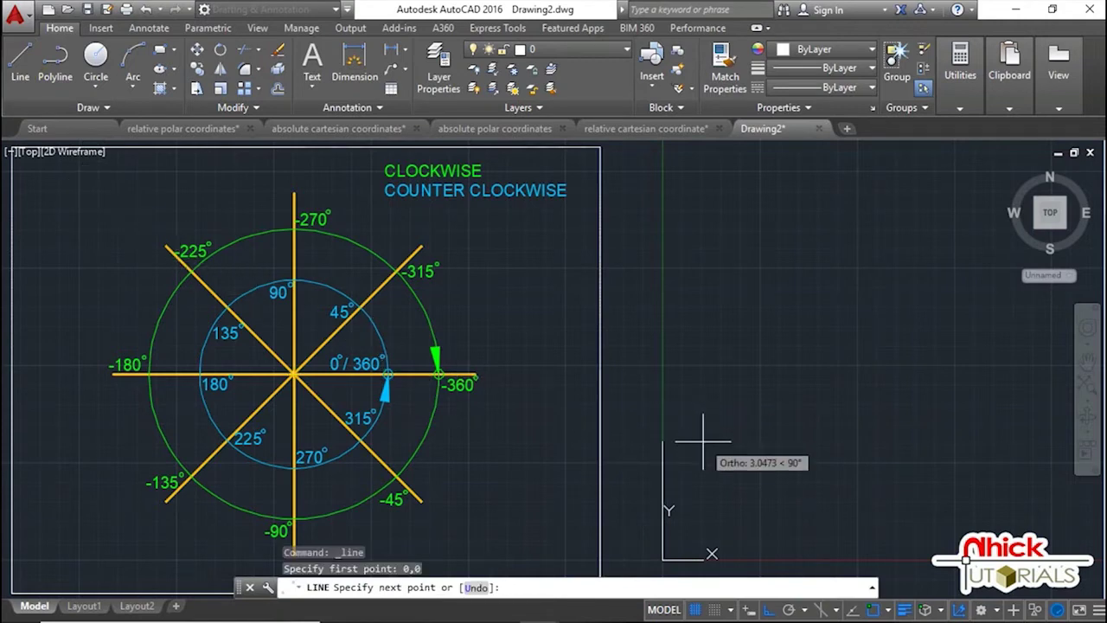
{"action": "type", "text": "@1<"}
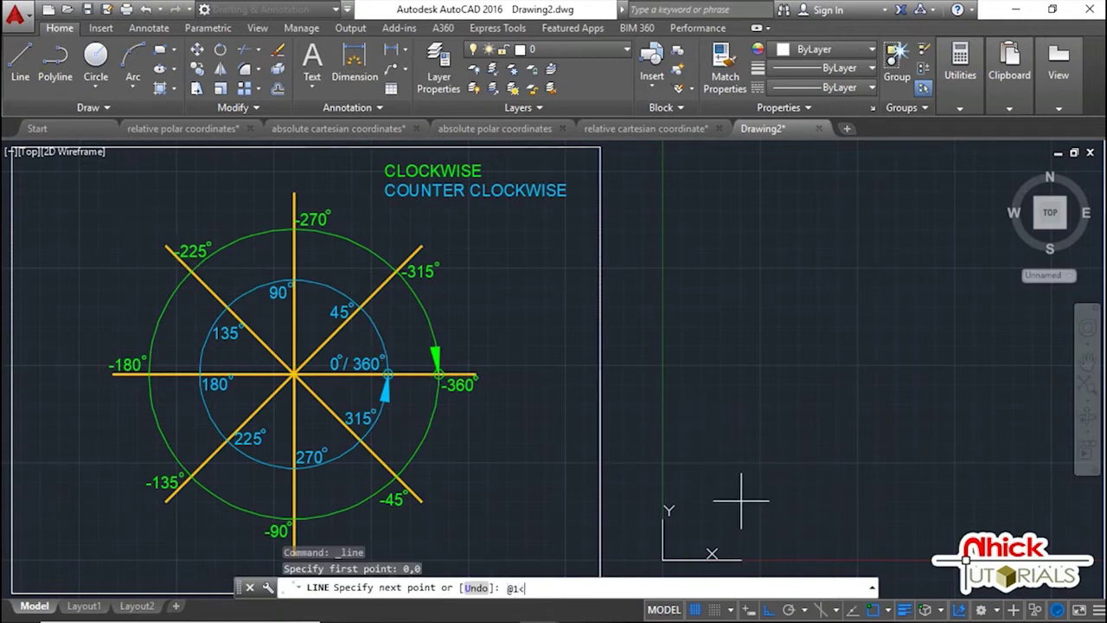
{"action": "type", "text": "315"}
{"action": "key", "text": "Return"}
{"action": "middle_click_drag", "start_coordinate": [741, 469], "coordinate": [709, 395]}
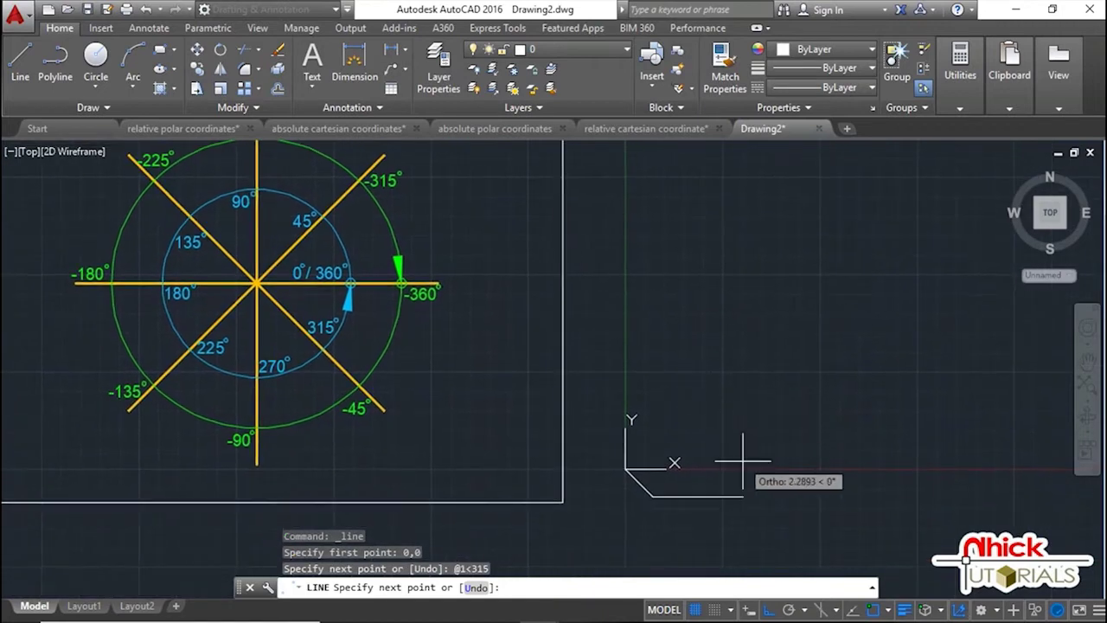
{"action": "key", "text": "Escape"}
Step: Move the UCS origin further right
{"action": "left_click", "coordinate": [625, 470]}
{"action": "left_click", "coordinate": [625, 469]}
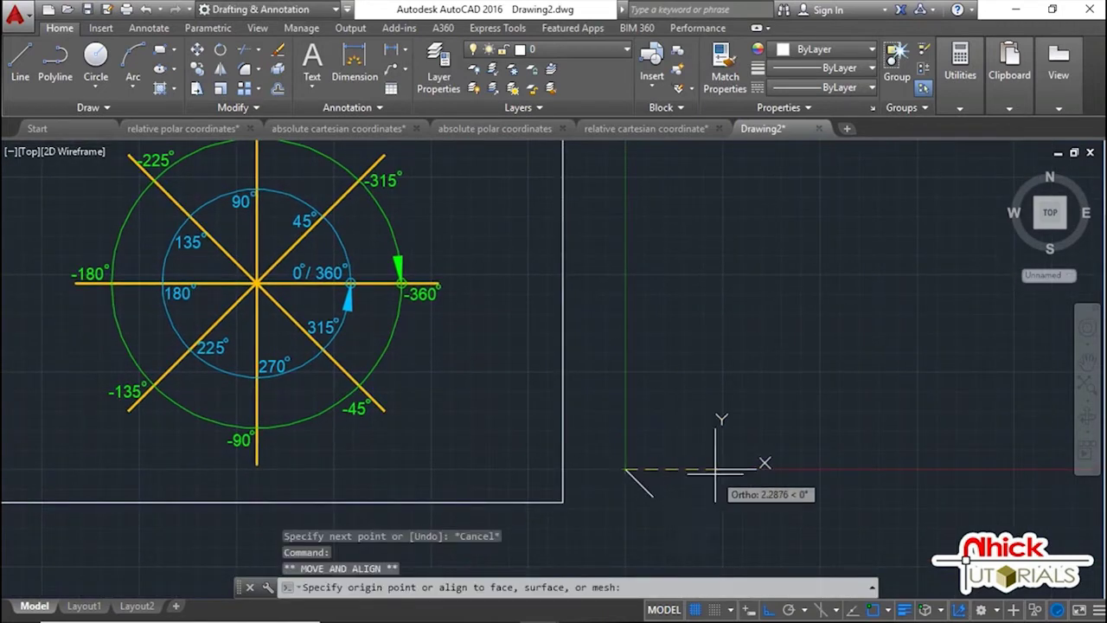
{"action": "left_click", "coordinate": [720, 469]}
{"action": "key", "text": "Escape"}
Step: Draw a 1-unit line from 0,0 at -45°
{"action": "type", "text": "l"}
{"action": "key", "text": "Return"}
{"action": "type", "text": "0,0"}
{"action": "key", "text": "Return"}
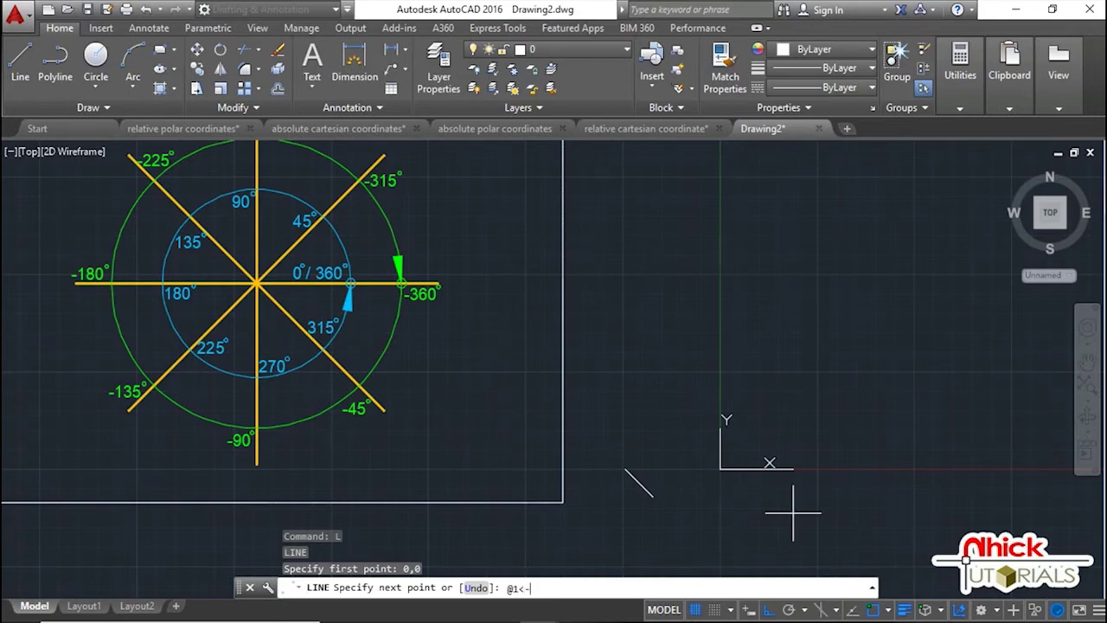
{"action": "key", "text": "Return"}
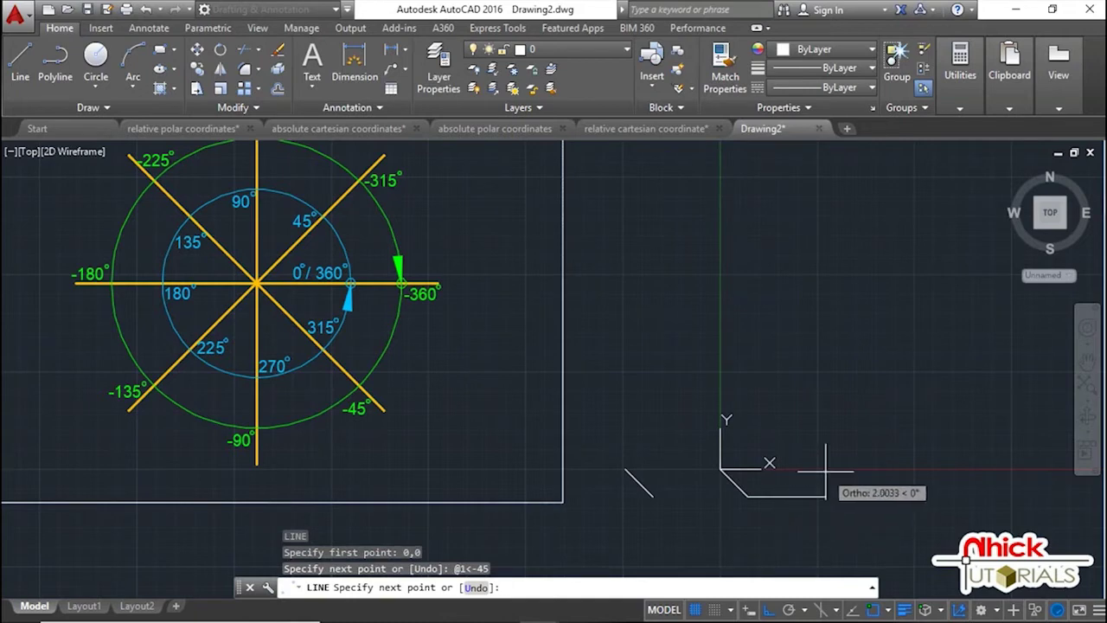
{"action": "key", "text": "Escape"}
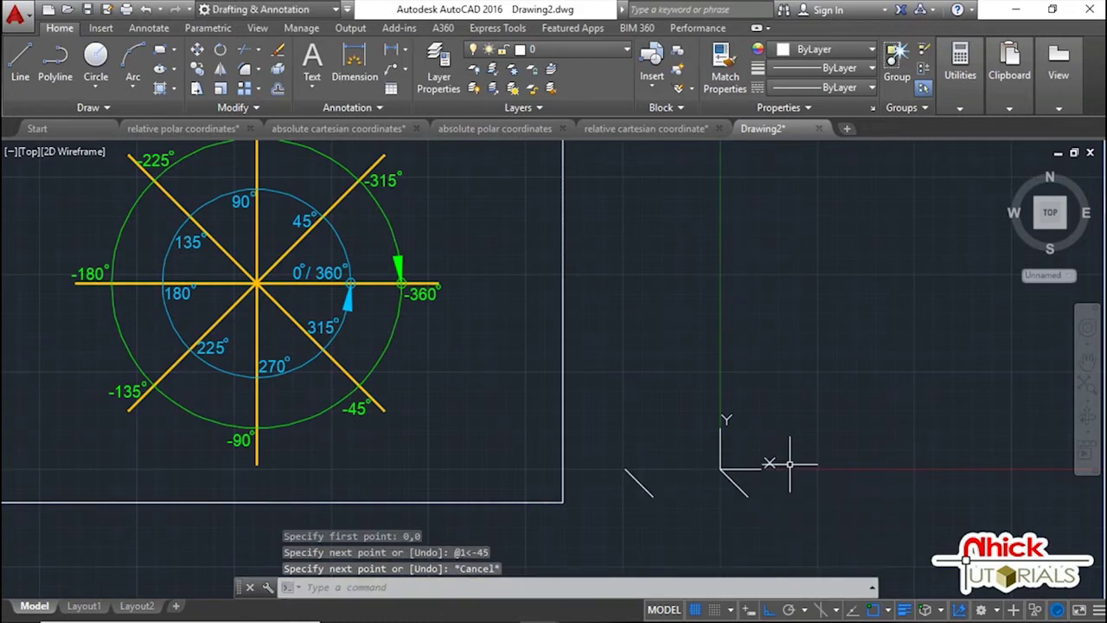
Step: Check in UNITS that the angle type stays Decimal Degrees
{"action": "type", "text": "UNITS"}
{"action": "key", "text": "Return"}
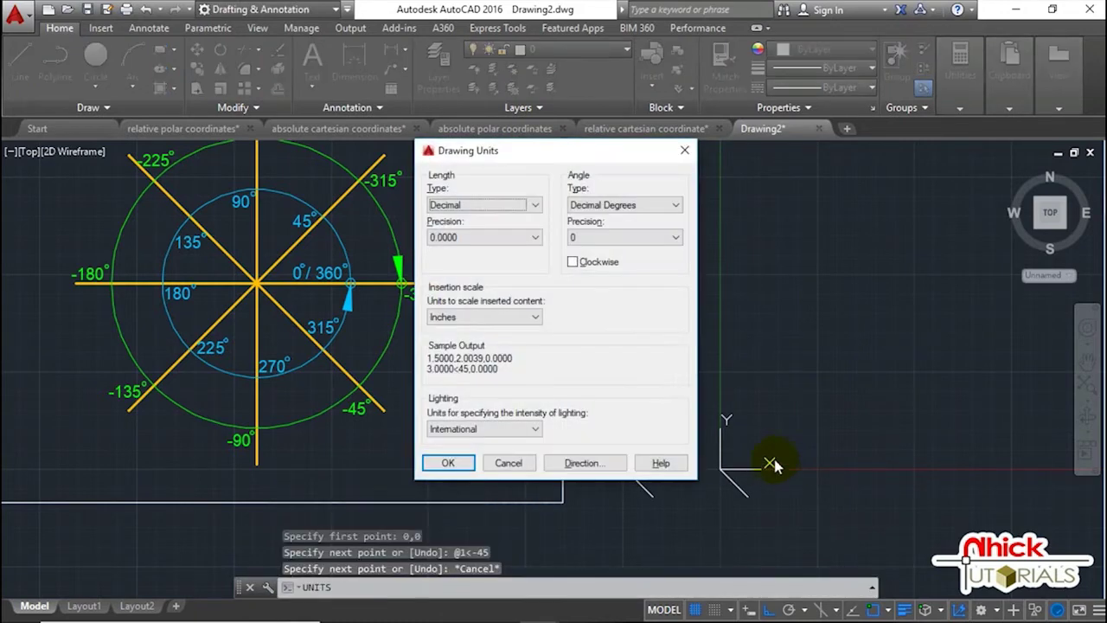
{"action": "left_click", "coordinate": [673, 207]}
{"action": "left_click", "coordinate": [662, 355]}
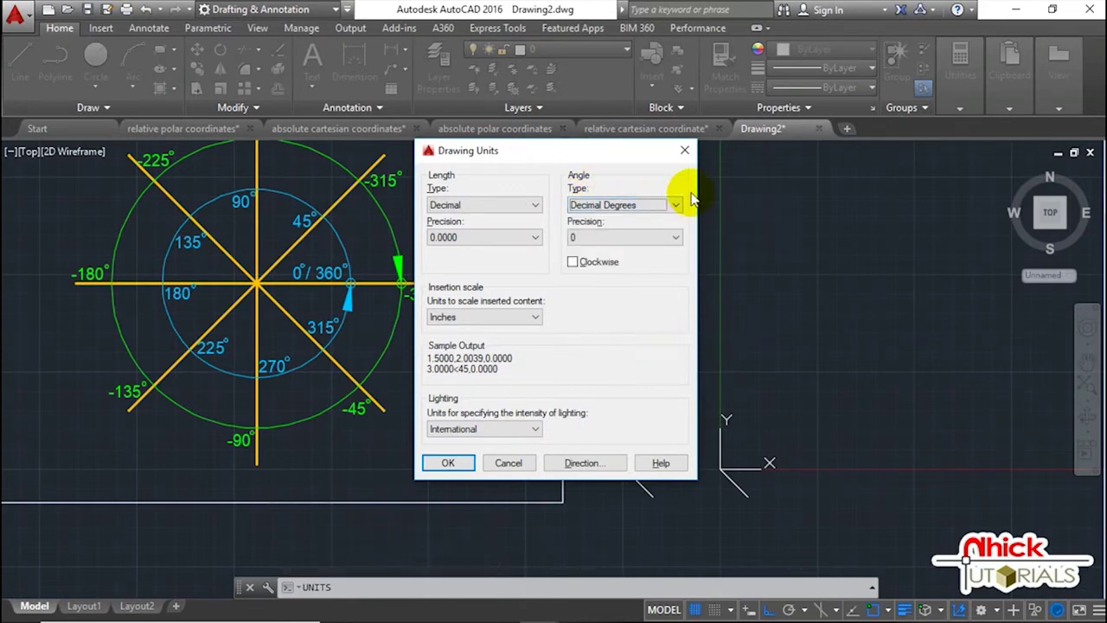
{"action": "left_click", "coordinate": [684, 149]}
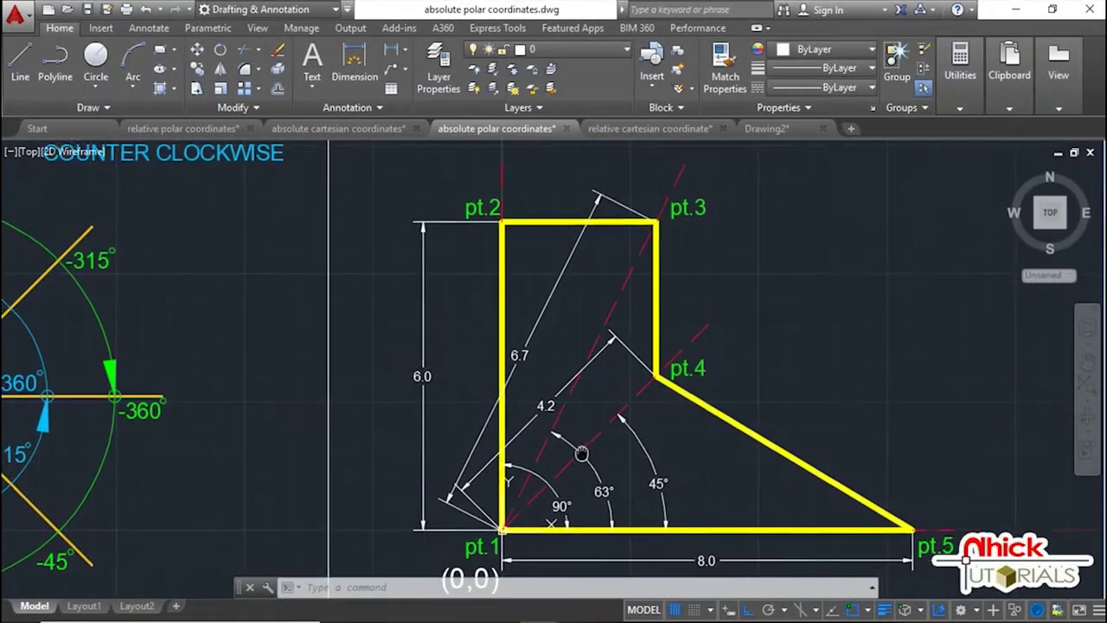
Step: Zoom out and pan to centre the pt.1–pt.5 outline, with Ortho turned on
{"action": "middle_click_drag", "start_coordinate": [582, 454], "coordinate": [582, 439]}
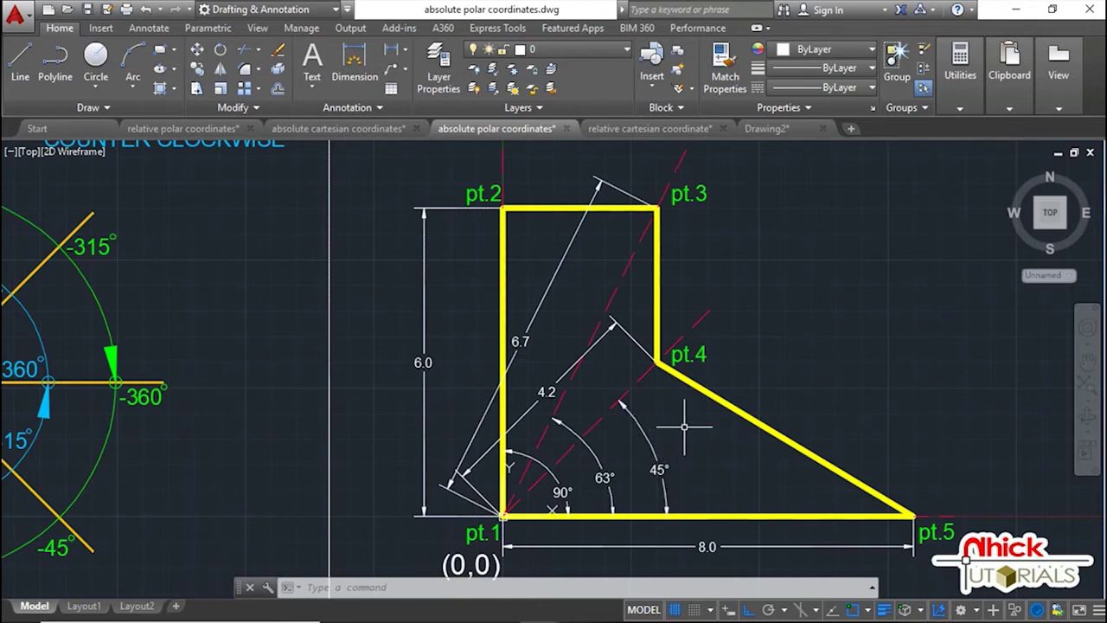
{"action": "scroll", "coordinate": [787, 391], "scroll_direction": "down", "scroll_amount": 2}
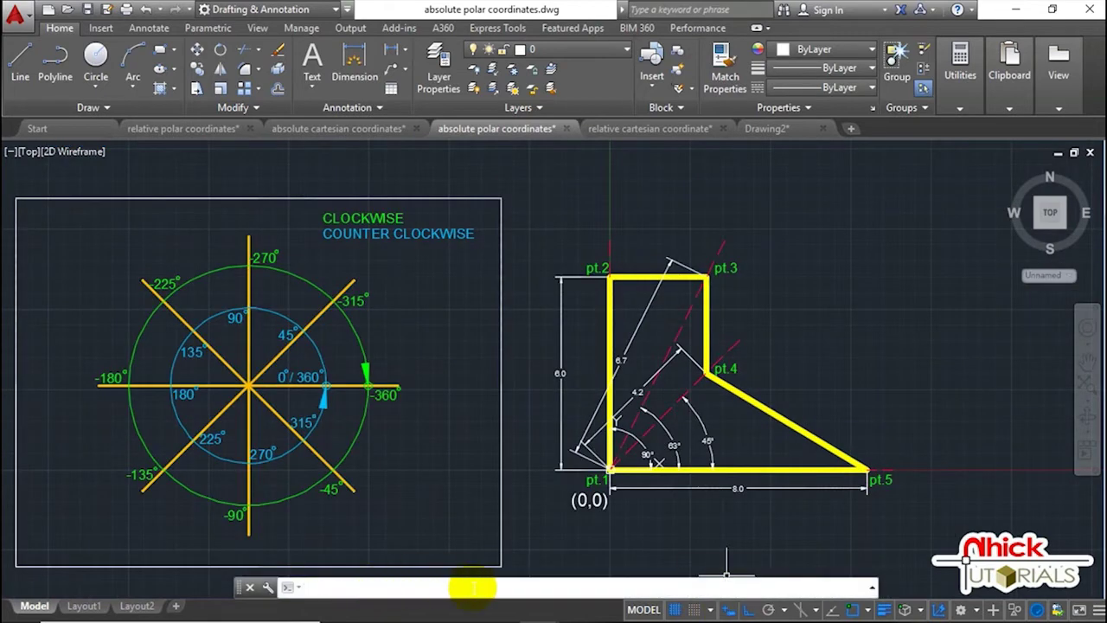
{"action": "left_click", "coordinate": [731, 608]}
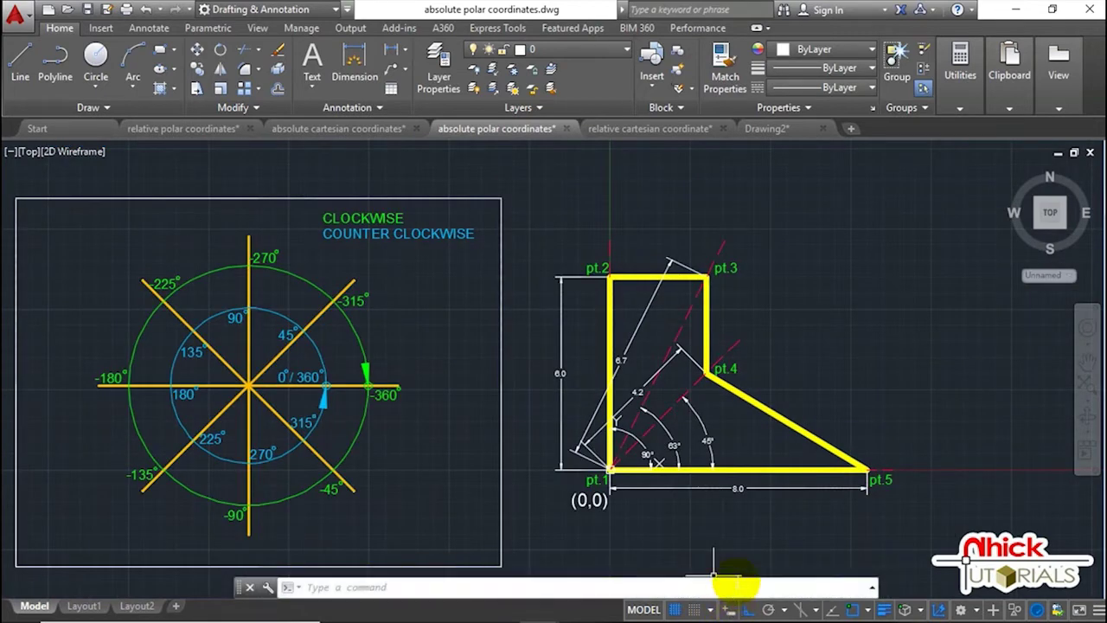
{"action": "middle_click_drag", "start_coordinate": [848, 446], "coordinate": [753, 428]}
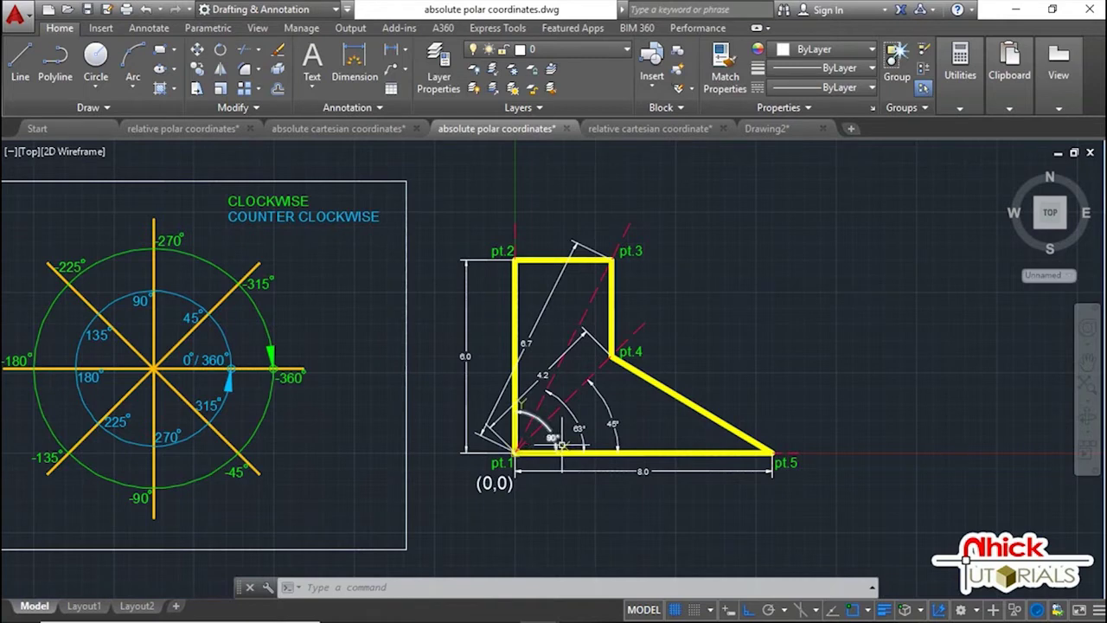
Step: Attempt to move the UCS origin from pt.1, cancel, pan slightly, and start LINE with L
{"action": "left_click", "coordinate": [547, 450]}
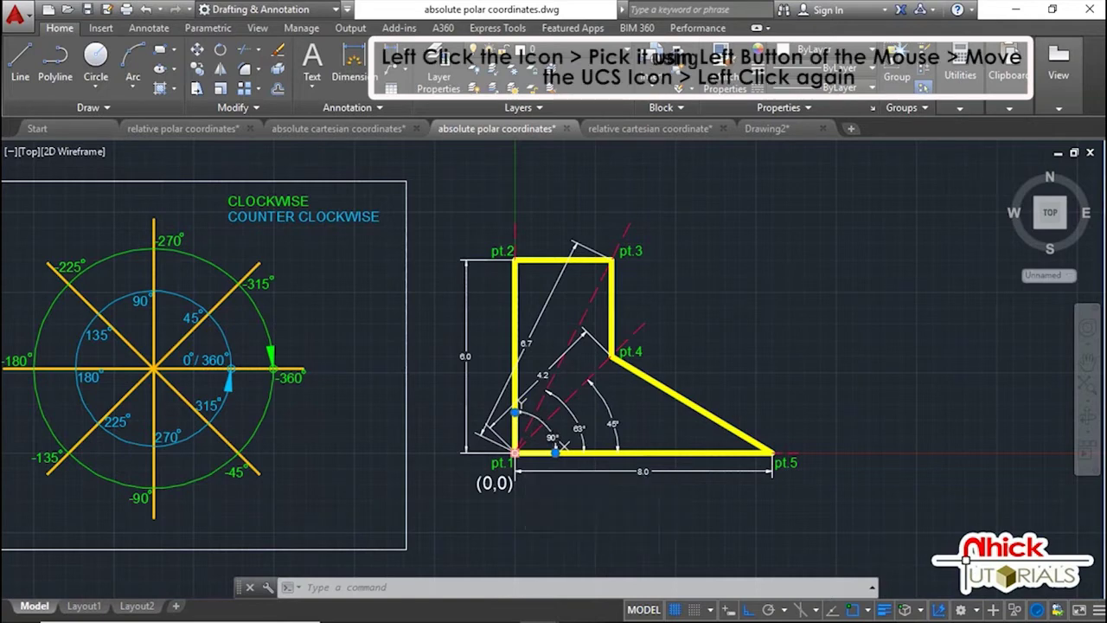
{"action": "left_click", "coordinate": [515, 452]}
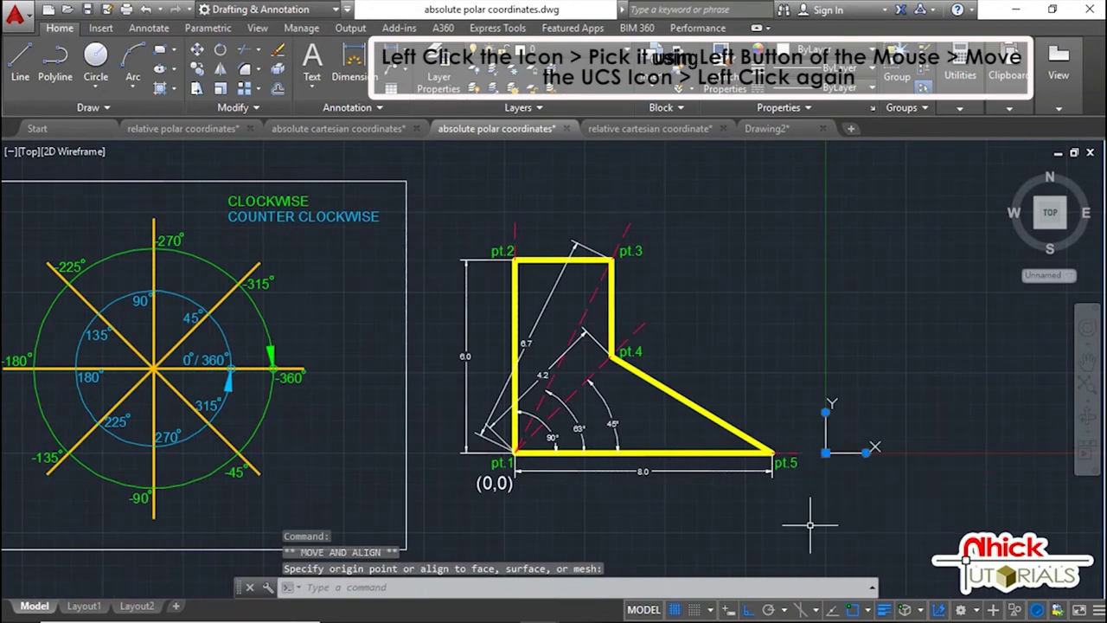
{"action": "key", "text": "Escape"}
{"action": "middle_click_drag", "start_coordinate": [808, 513], "coordinate": [770, 509]}
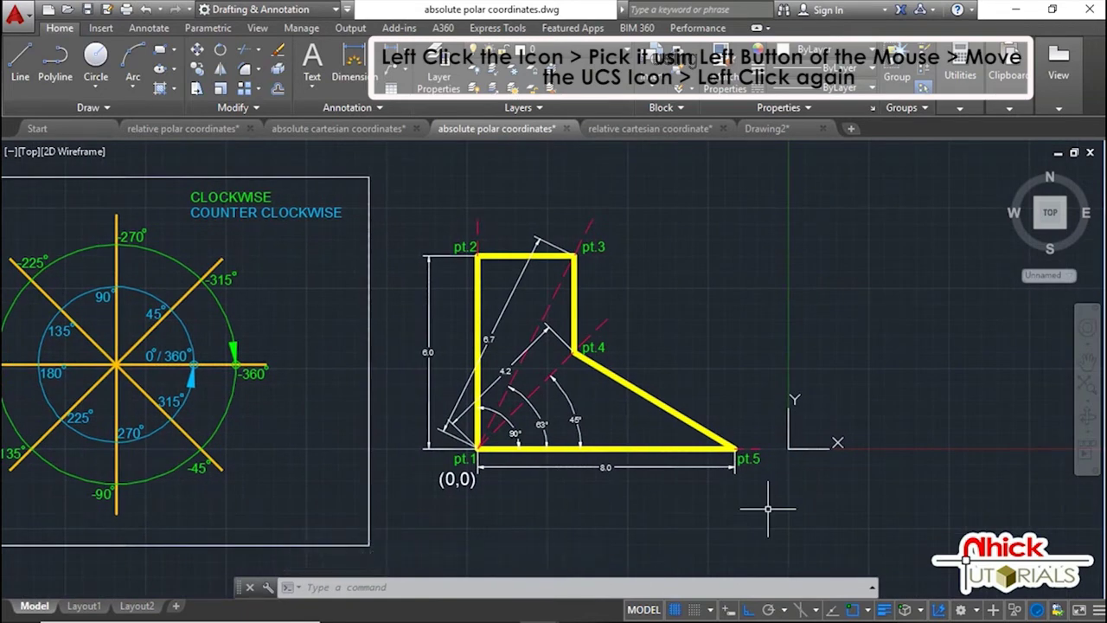
{"action": "type", "text": "l"}
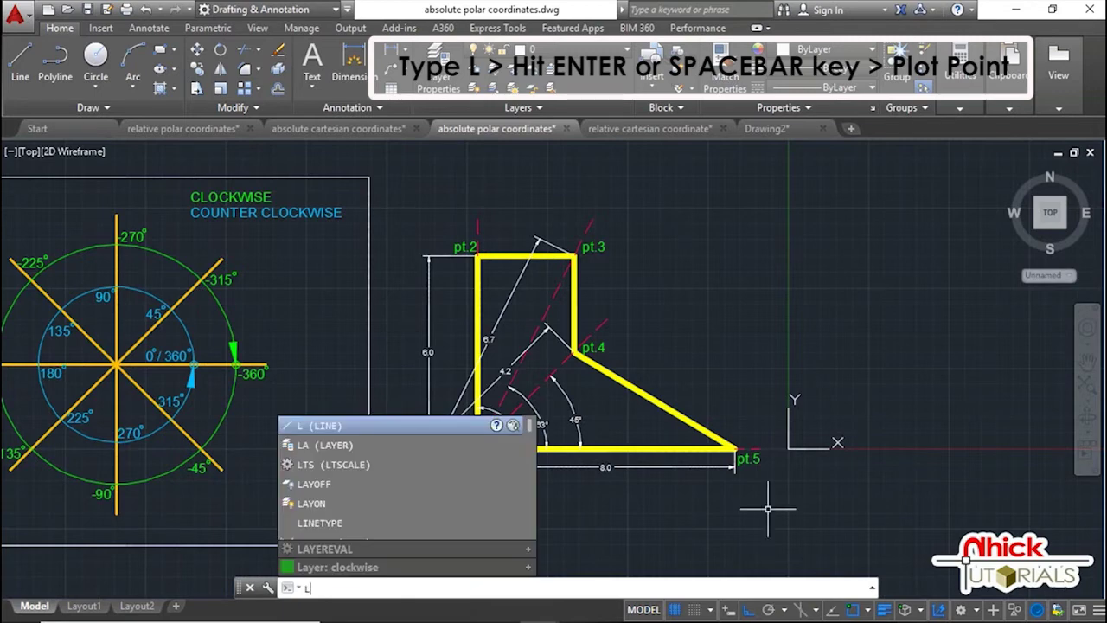
{"action": "key", "text": "Return"}
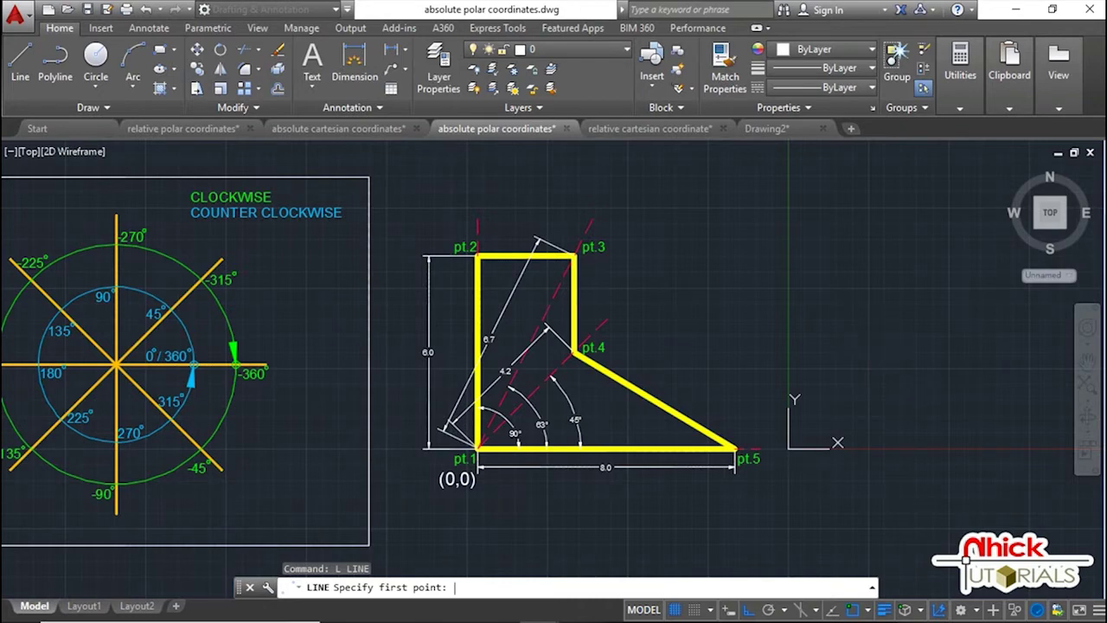
Step: Set the line's first point at 0,0, then zoom and pan to leave empty space right of the outline
{"action": "type", "text": "0,0"}
{"action": "key", "text": "Return"}
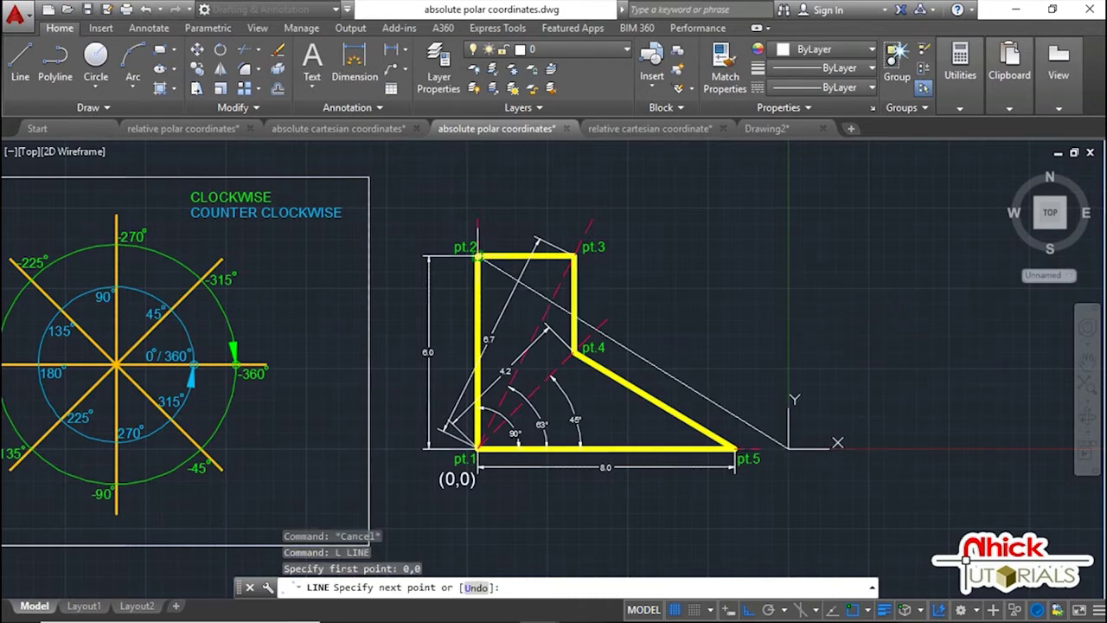
{"action": "scroll", "coordinate": [478, 256], "scroll_direction": "up", "scroll_amount": 2}
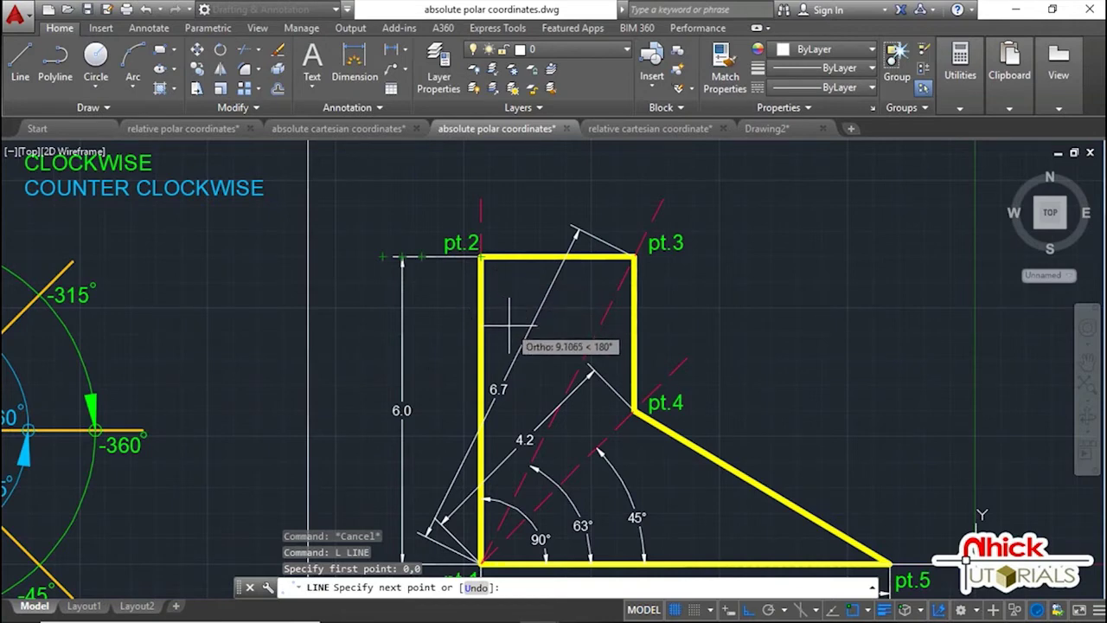
{"action": "scroll", "coordinate": [505, 323], "scroll_direction": "down", "scroll_amount": 2}
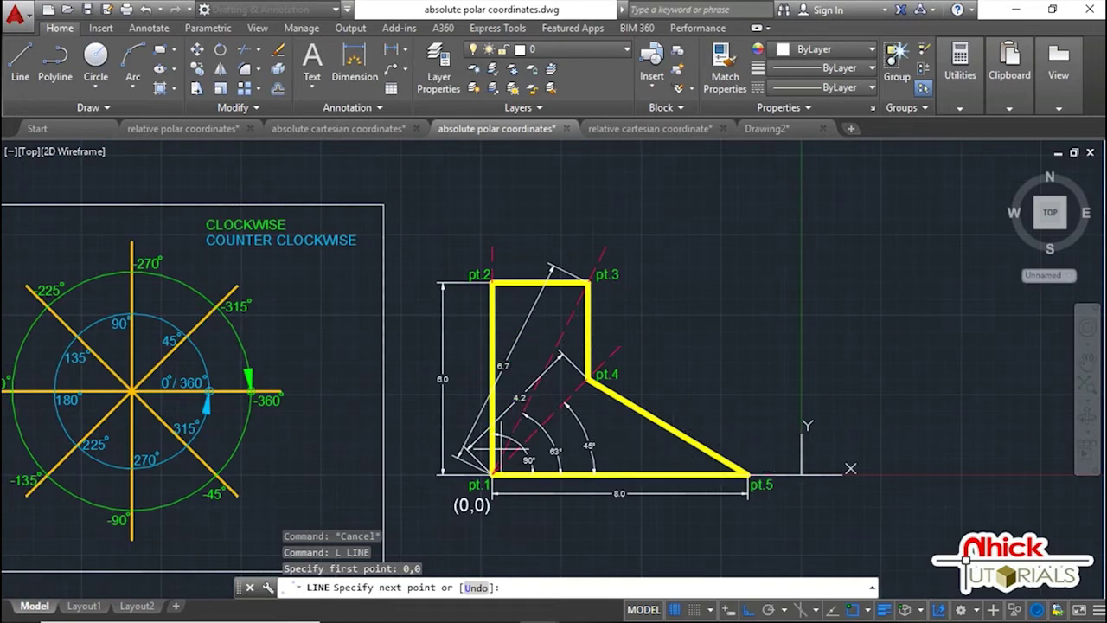
{"action": "scroll", "coordinate": [499, 479], "scroll_direction": "up", "scroll_amount": 2}
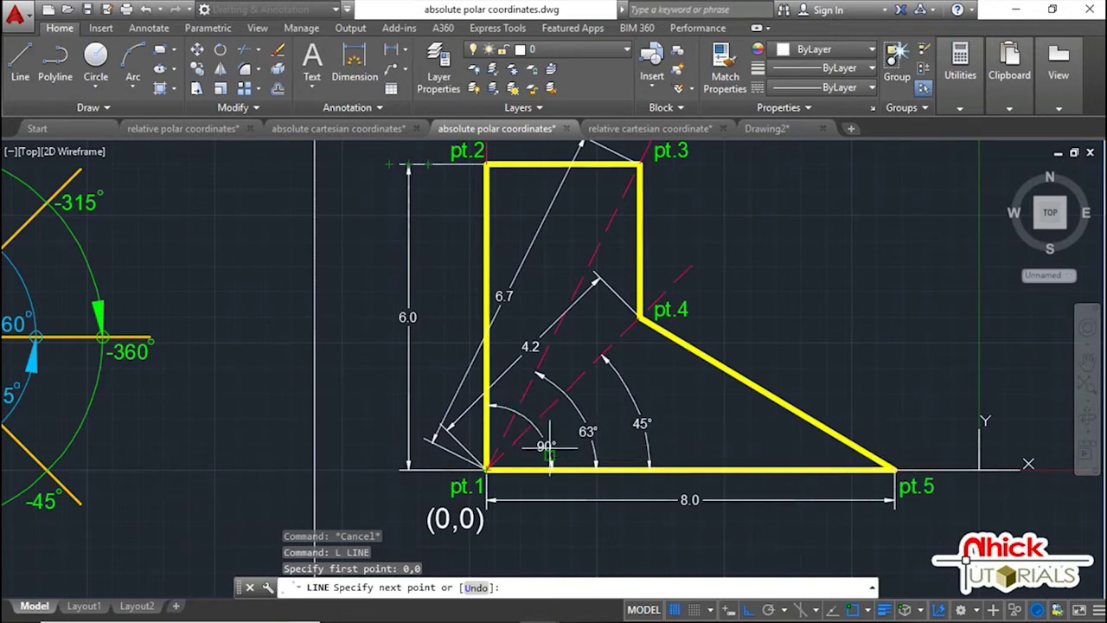
{"action": "scroll", "coordinate": [547, 448], "scroll_direction": "up", "scroll_amount": 4}
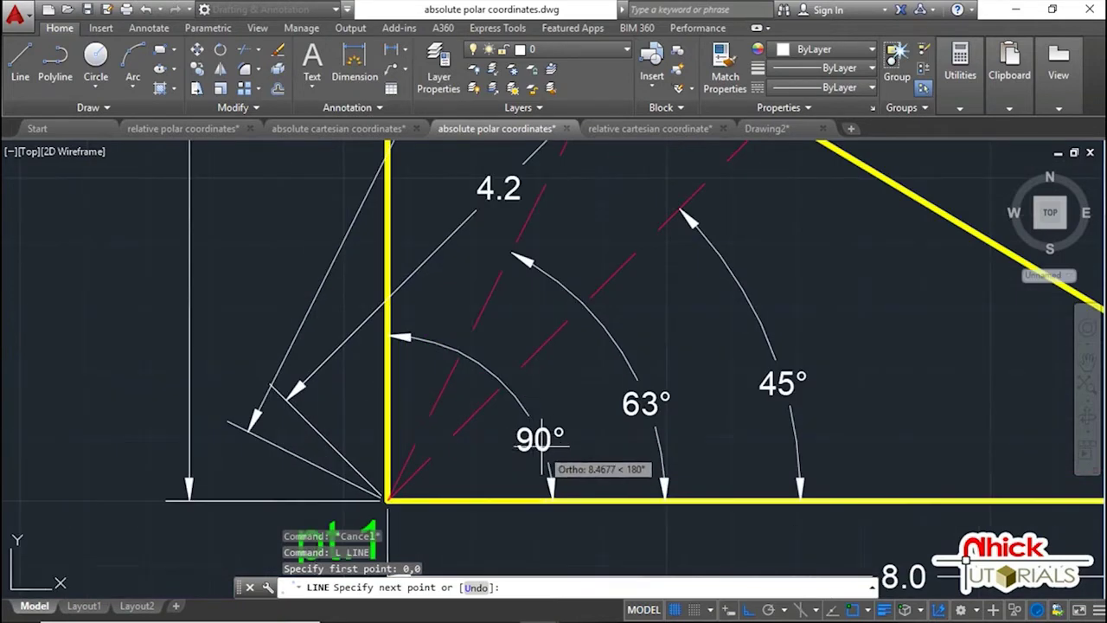
{"action": "scroll", "coordinate": [533, 448], "scroll_direction": "down", "scroll_amount": 4}
{"action": "mouse_move", "coordinate": [715, 393]}
{"action": "middle_mouse_down"}
{"action": "mouse_move", "coordinate": [559, 447]}
{"action": "mouse_move", "coordinate": [605, 436]}
{"action": "middle_mouse_up"}
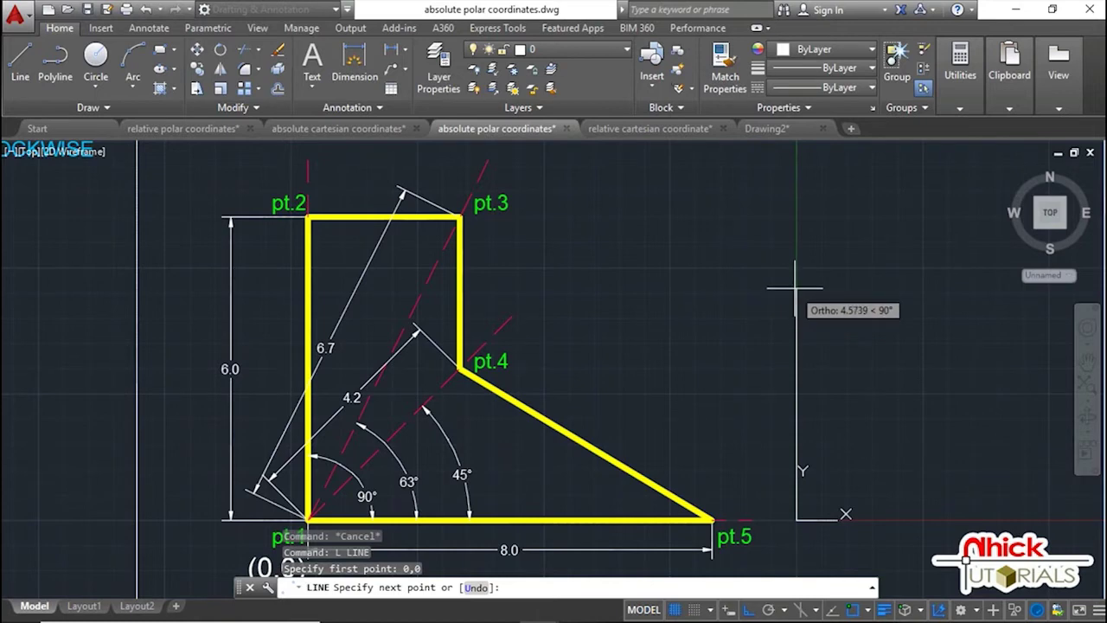
Step: Draw the copy's first edges with polar entries 6<90 and 6.7<63, turning Ortho on, then start 4.2<45
{"action": "type", "text": "6<"}
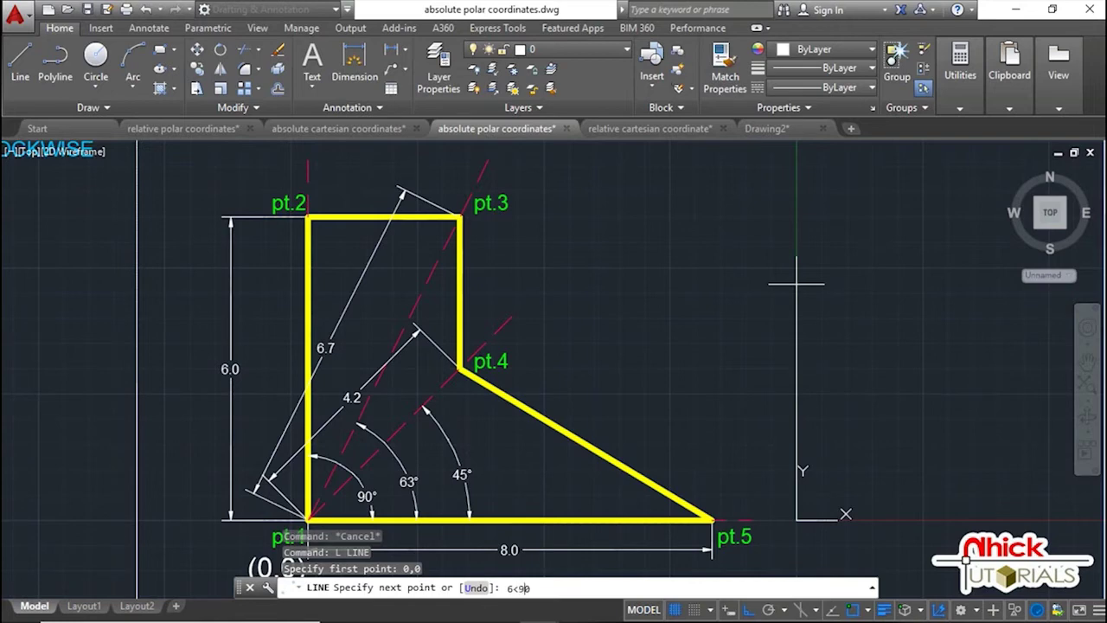
{"action": "type", "text": "90"}
{"action": "key", "text": "Return"}
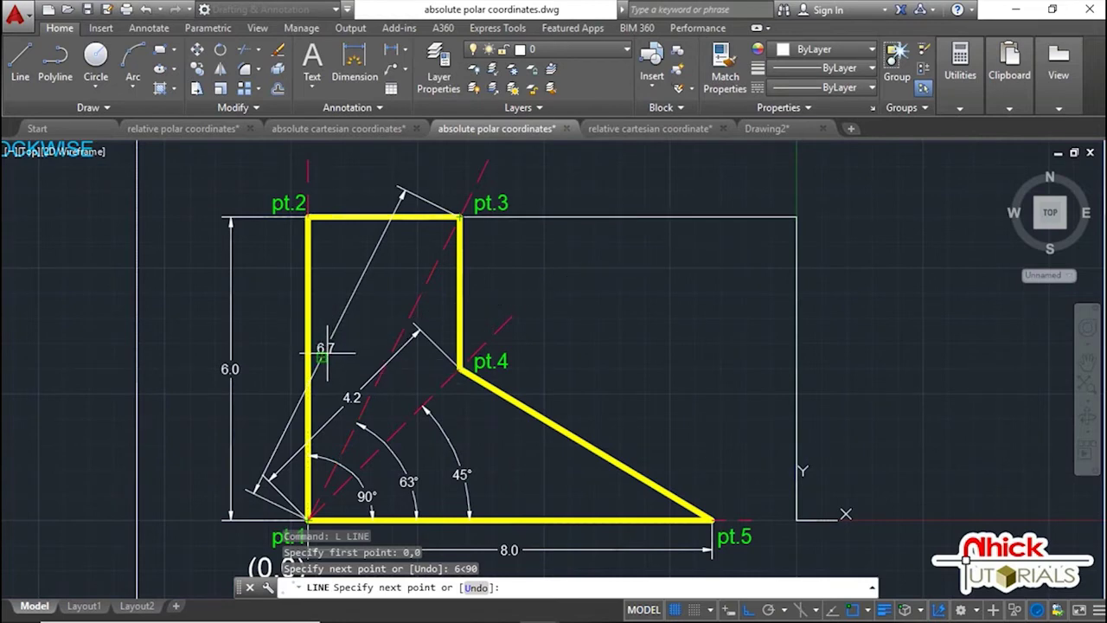
{"action": "key", "text": "F8"}
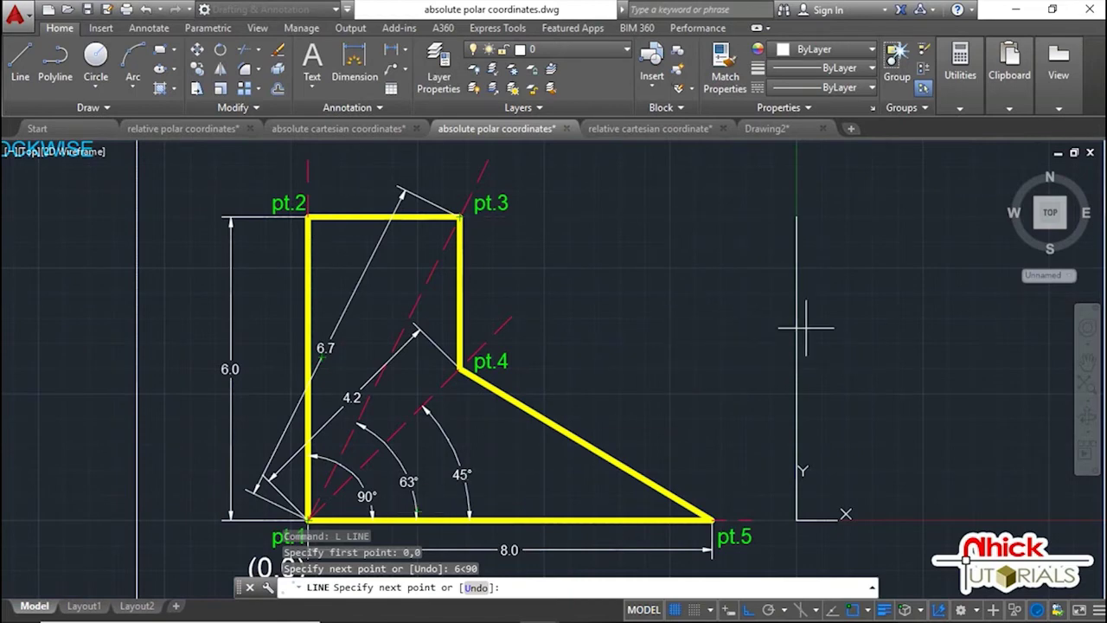
{"action": "type", "text": "6.7<"}
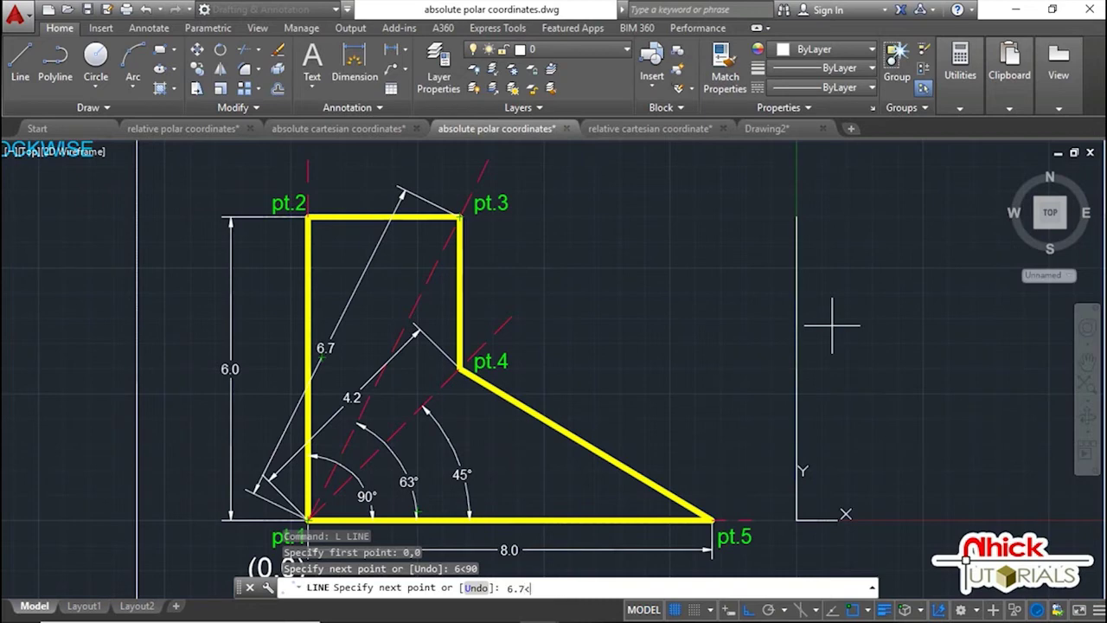
{"action": "type", "text": "63"}
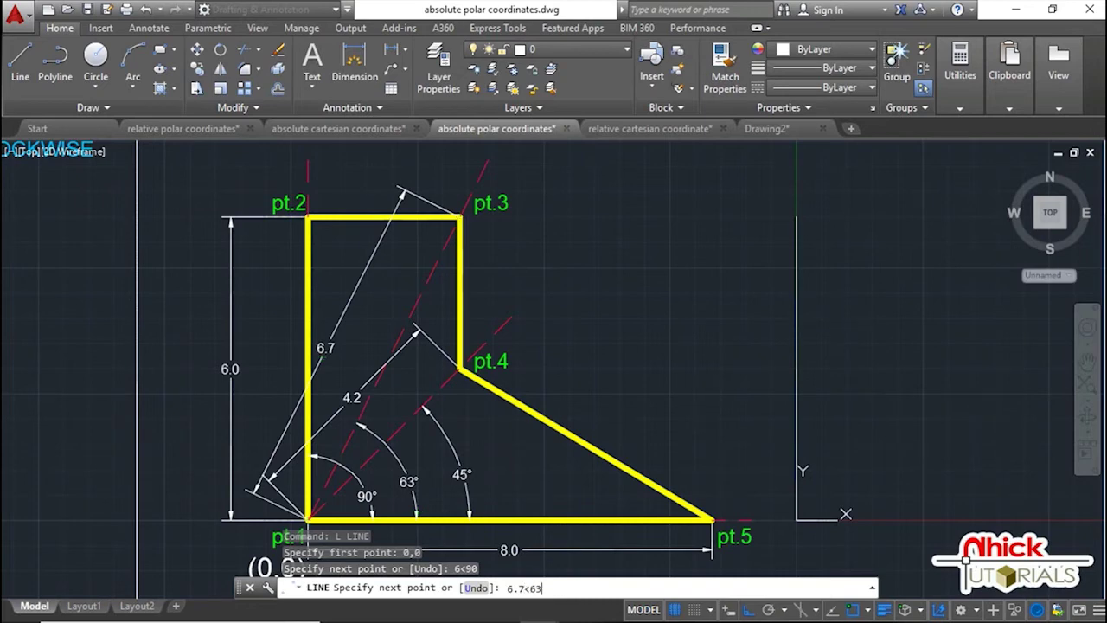
{"action": "key", "text": "Return"}
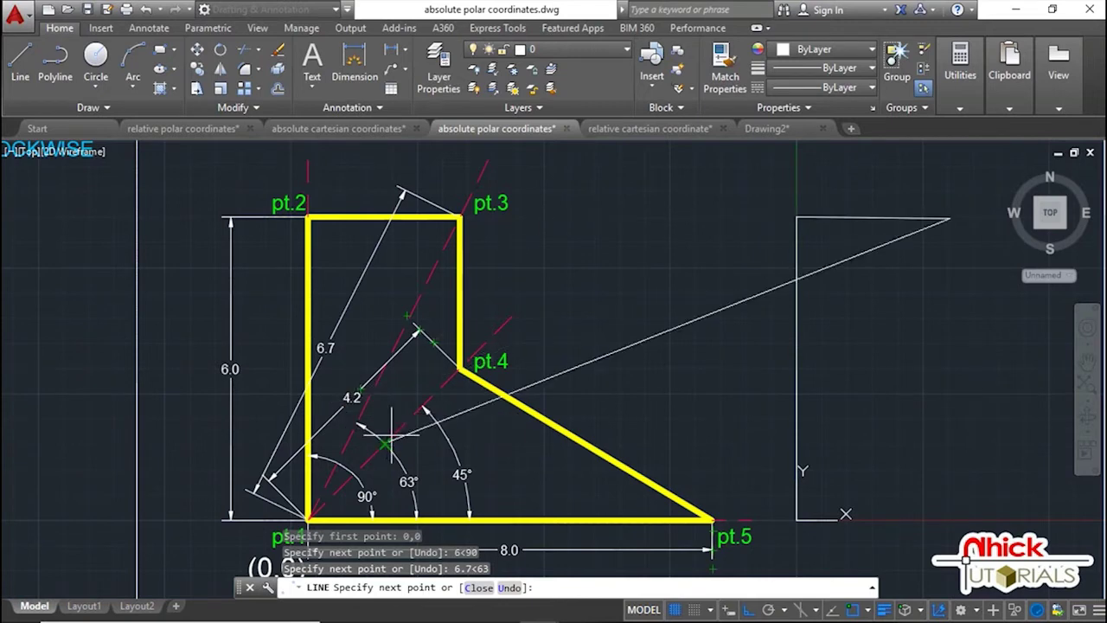
{"action": "type", "text": "4.2<45"}
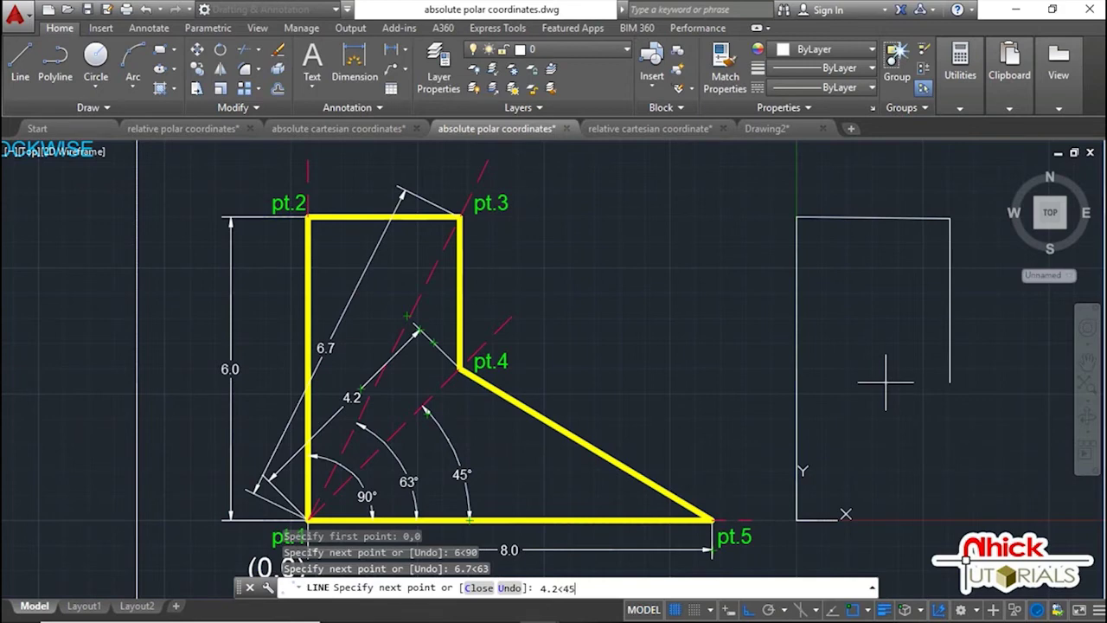
Step: Finish the white copy with 4.2<45, 8 along 0° and 0<0 back at the origin, then end LINE
{"action": "key", "text": "Return"}
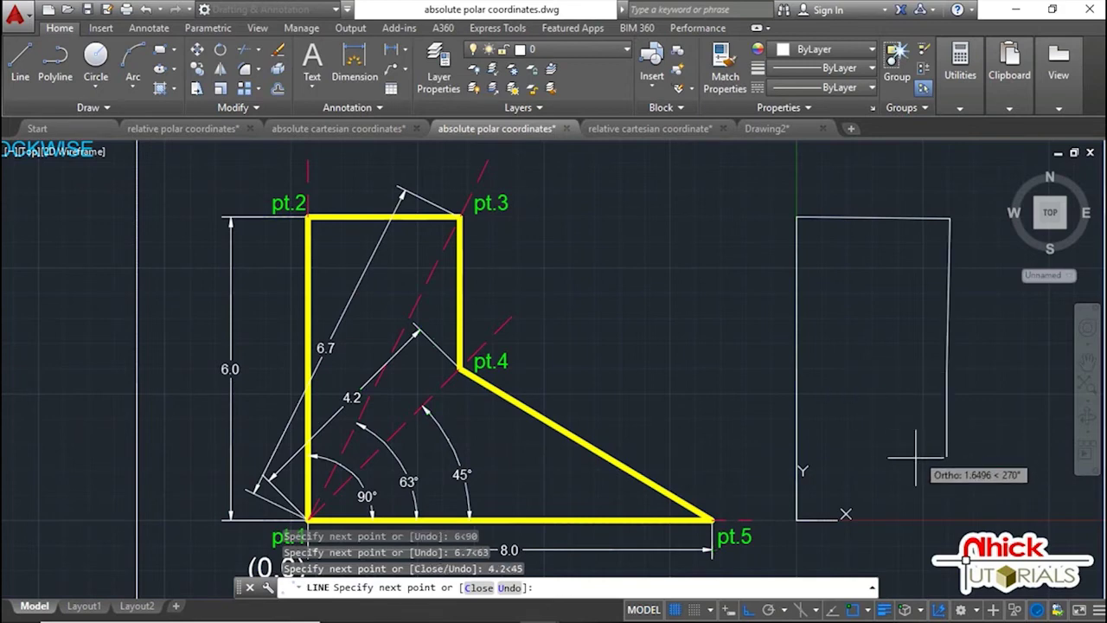
{"action": "mouse_move", "coordinate": [915, 459]}
{"action": "middle_mouse_down"}
{"action": "mouse_move", "coordinate": [836, 396]}
{"action": "mouse_move", "coordinate": [761, 408]}
{"action": "middle_mouse_up"}
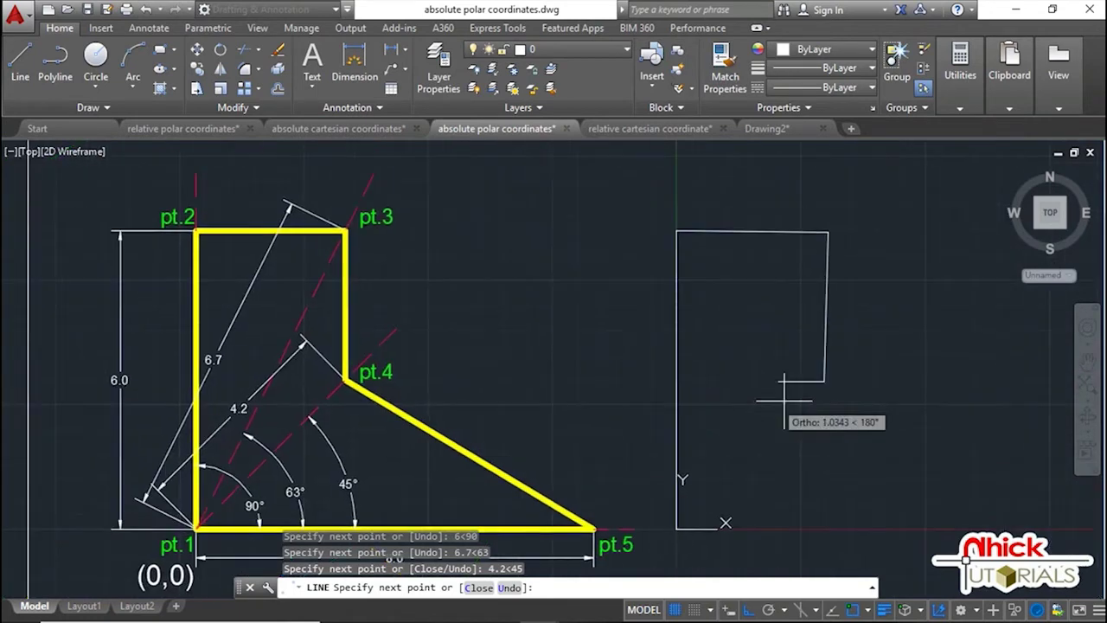
{"action": "type", "text": "8<360"}
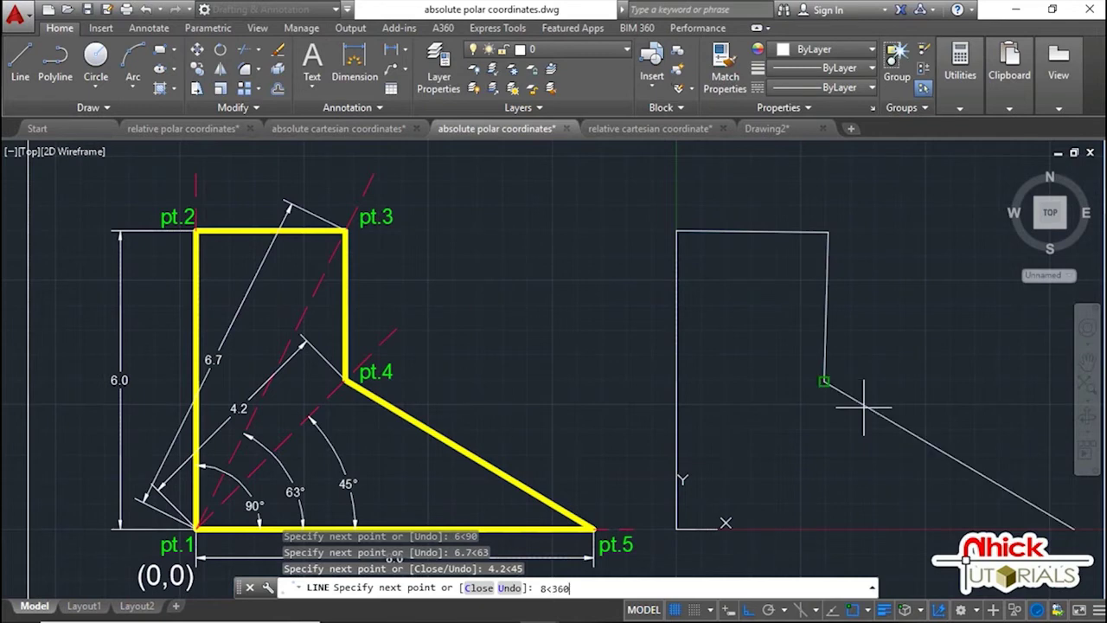
{"action": "key", "text": "Return"}
{"action": "middle_click_drag", "start_coordinate": [853, 403], "coordinate": [814, 363]}
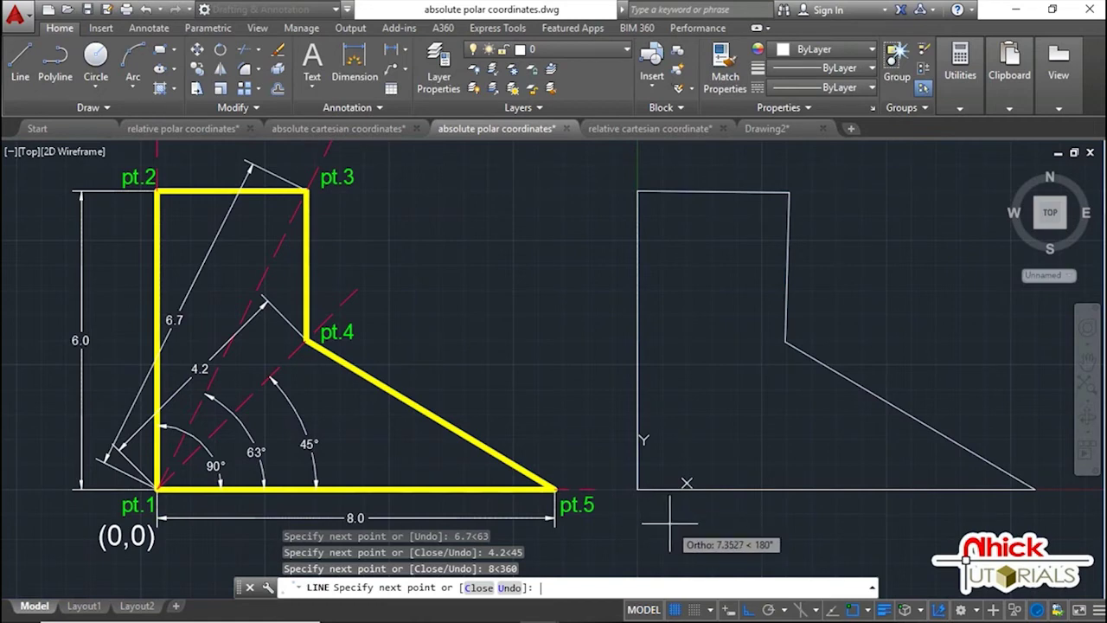
{"action": "type", "text": "0<0"}
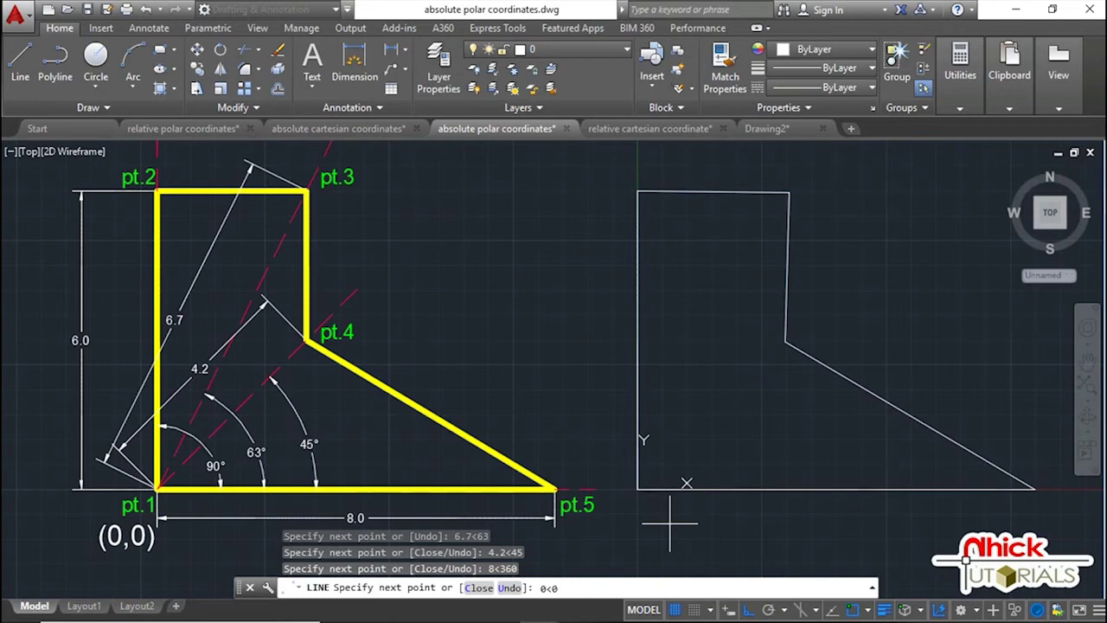
{"action": "key", "text": "Return"}
{"action": "key", "text": "Escape"}
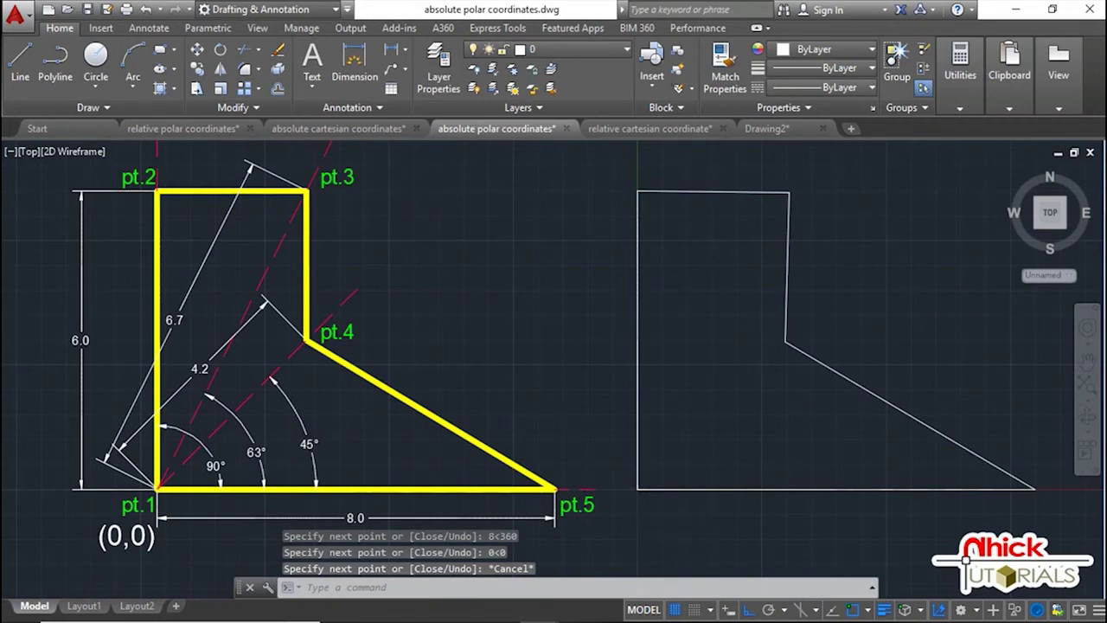
{"action": "scroll", "coordinate": [675, 521], "scroll_direction": "down", "scroll_amount": 2}
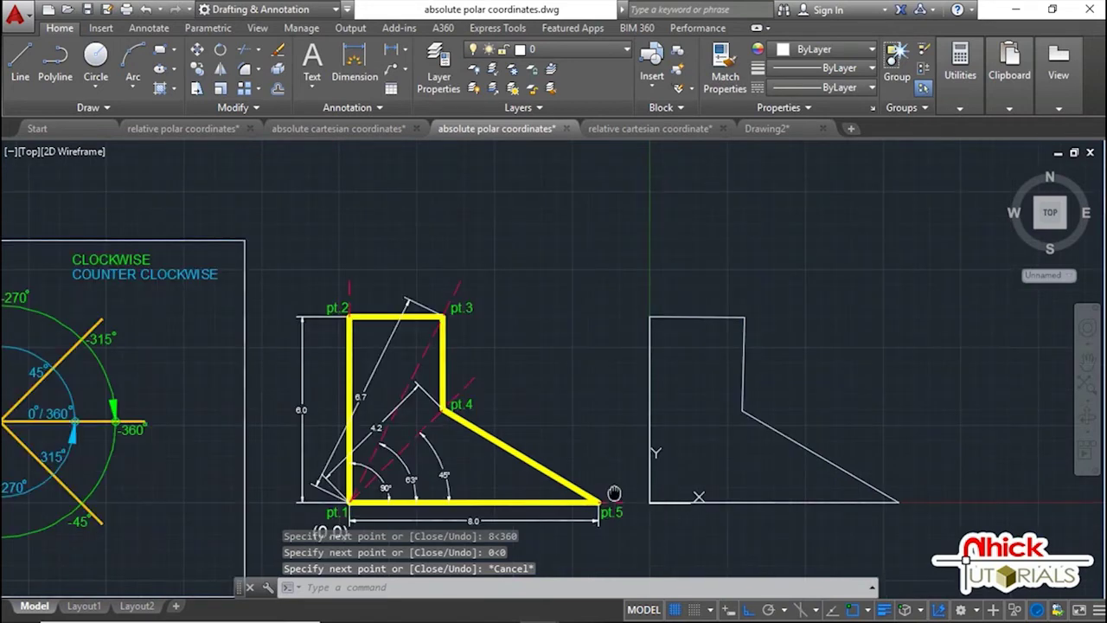
Step: Pan and zoom out to review the yellow original beside its white polar copy
{"action": "middle_click_drag", "start_coordinate": [613, 493], "coordinate": [653, 480]}
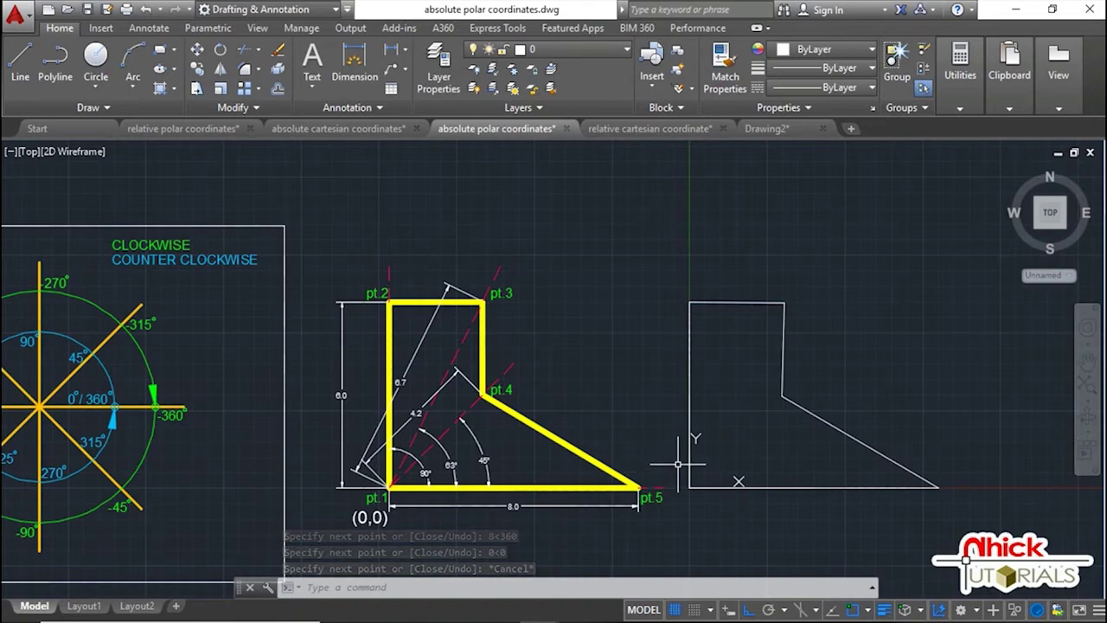
{"action": "scroll", "coordinate": [677, 464], "scroll_direction": "down", "scroll_amount": 2}
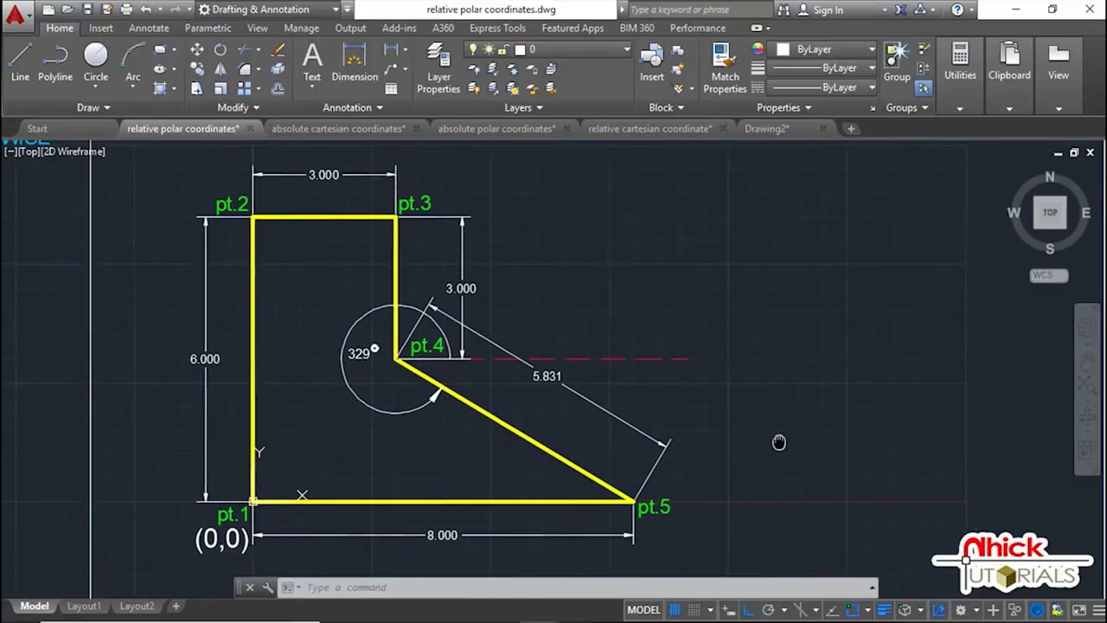
Step: Pan the view left to open empty space beside the relative polar outline
{"action": "middle_click_drag", "start_coordinate": [781, 444], "coordinate": [636, 445]}
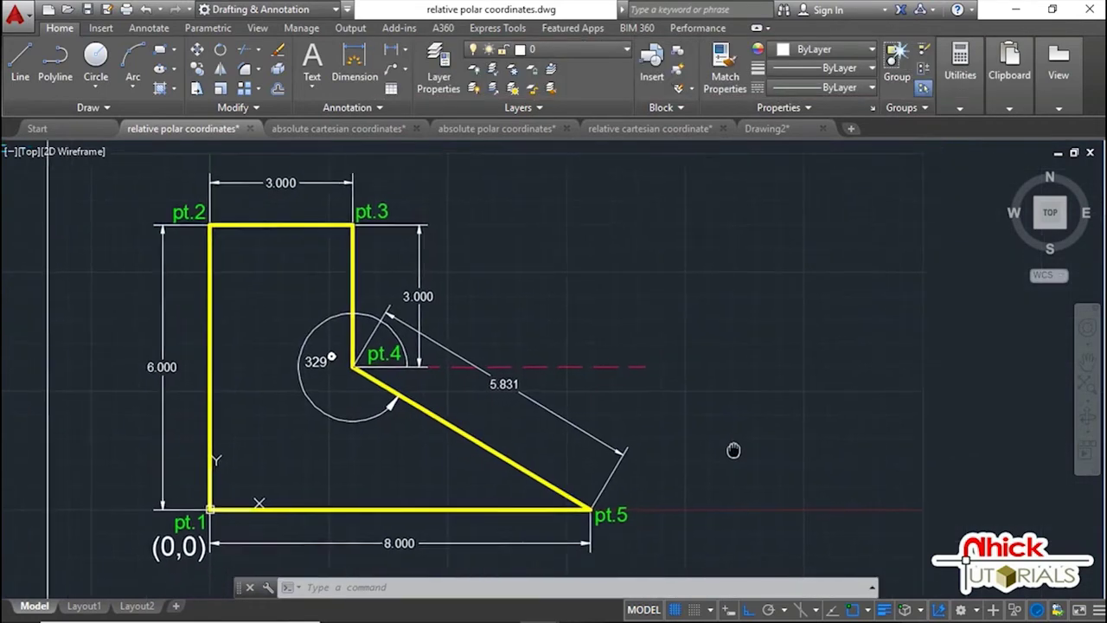
{"action": "middle_click_drag", "start_coordinate": [732, 450], "coordinate": [635, 445]}
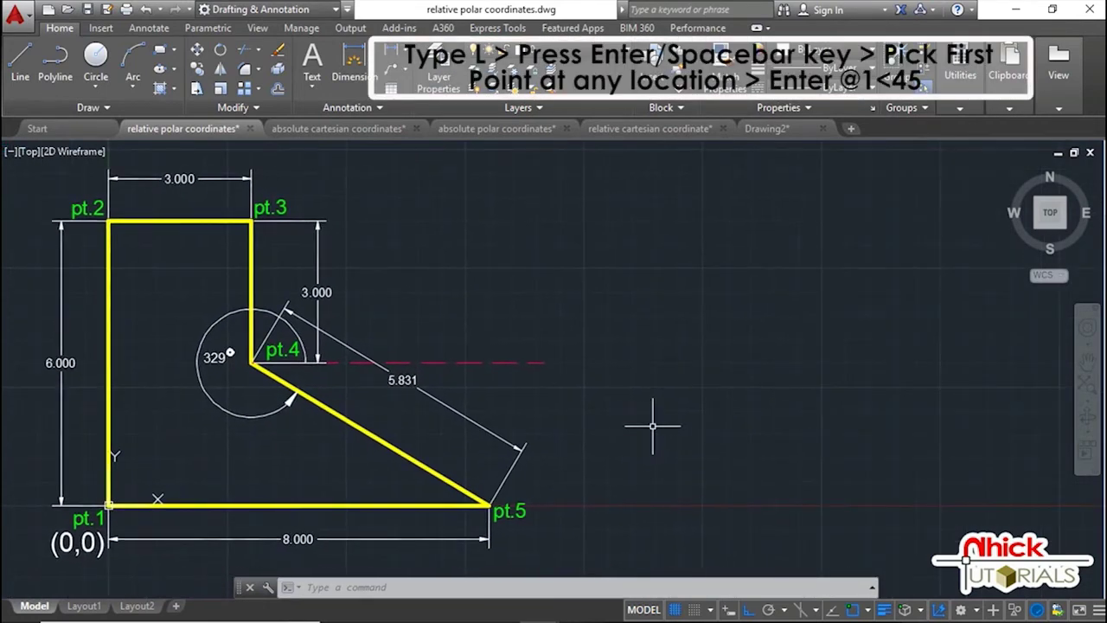
Step: Start a LINE at an empty point and draw a 1-unit test line at 45°
{"action": "type", "text": "L"}
{"action": "key", "text": "Return"}
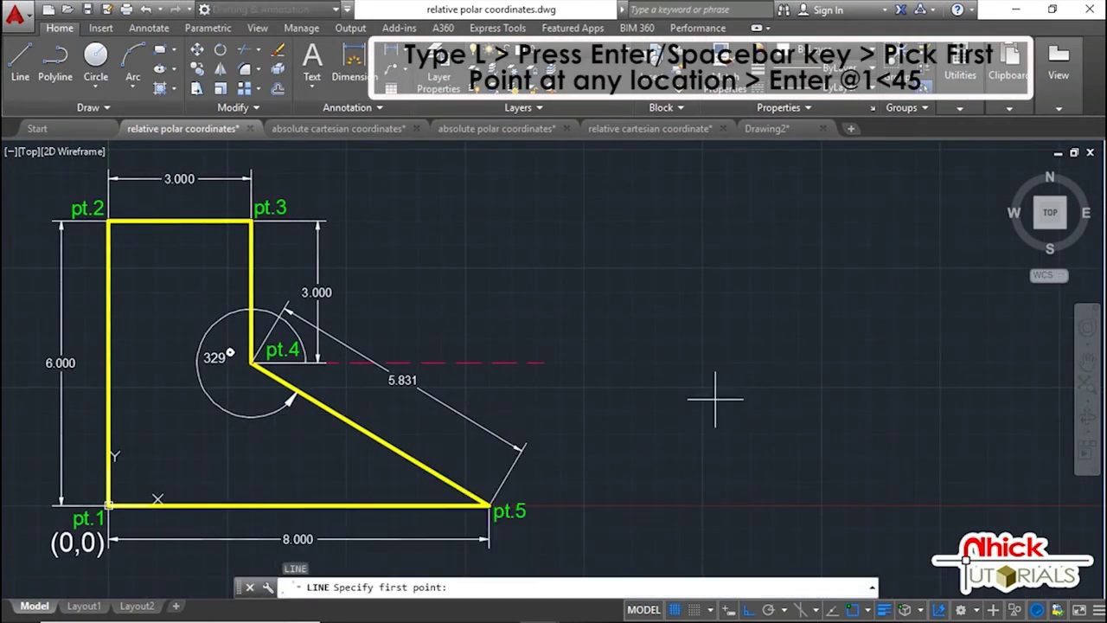
{"action": "left_click", "coordinate": [737, 339]}
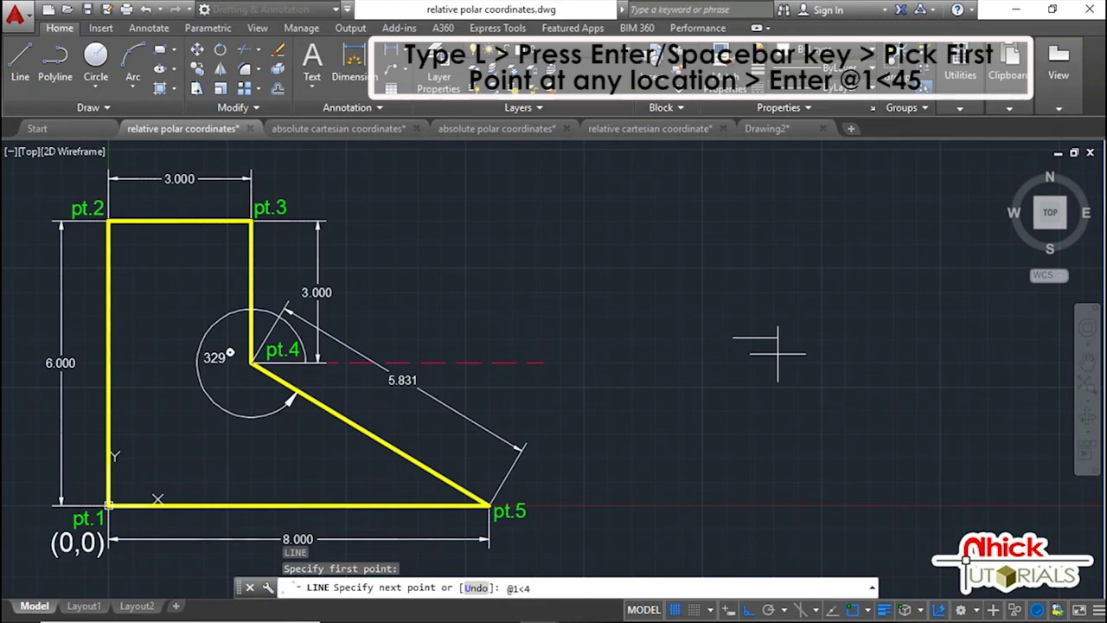
{"action": "key", "text": "Return"}
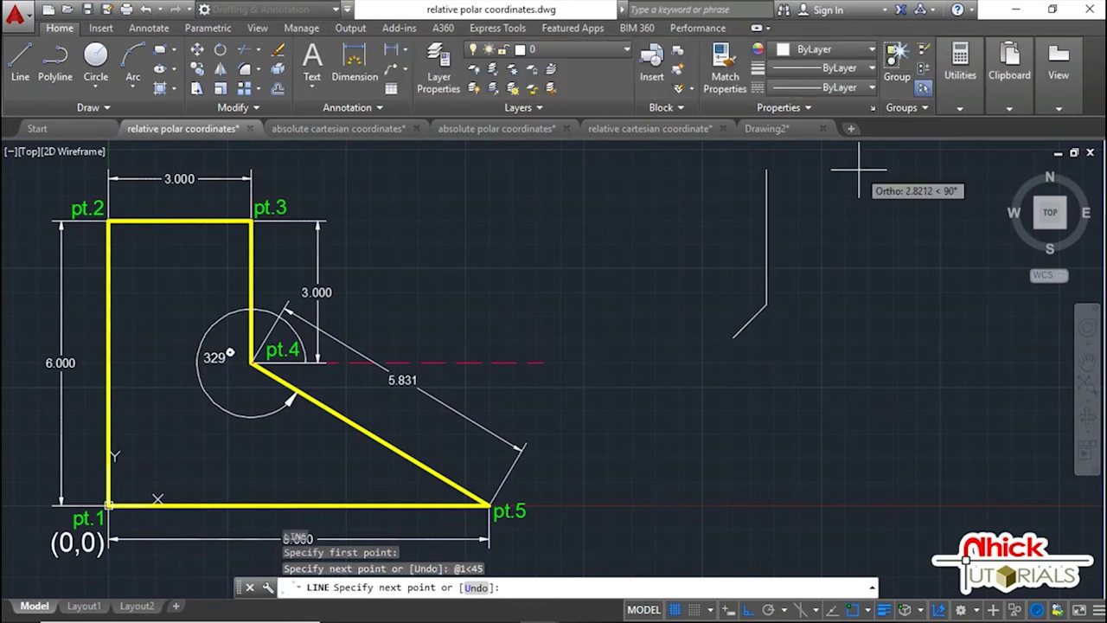
{"action": "key", "text": "Escape"}
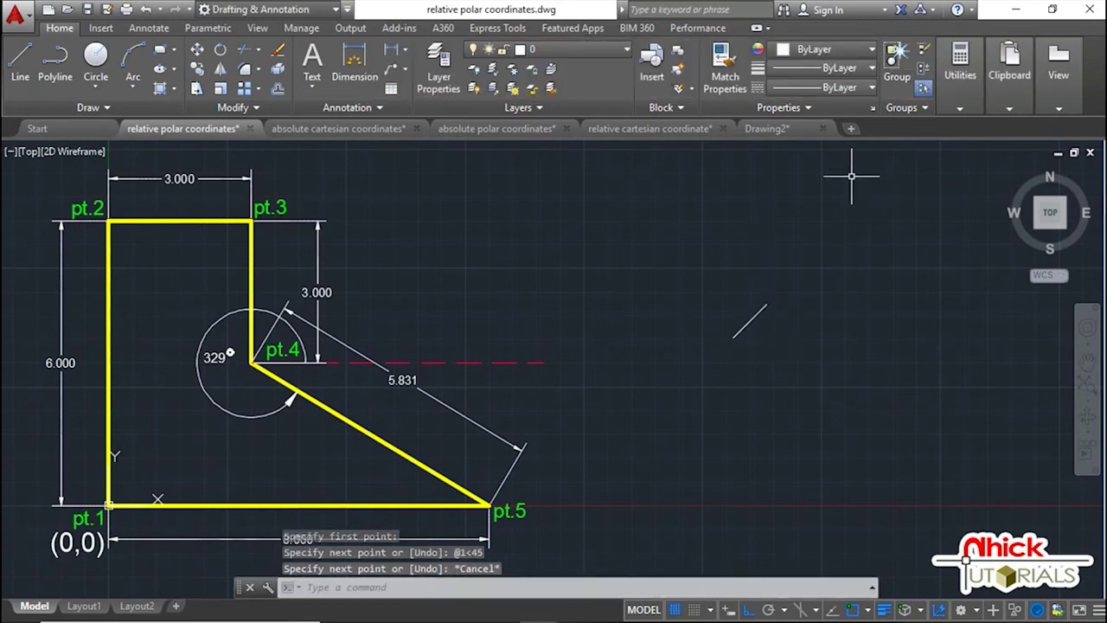
Step: Erase the stray diagonal test line using a window selection
{"action": "left_click", "coordinate": [814, 342]}
{"action": "left_click", "coordinate": [732, 305]}
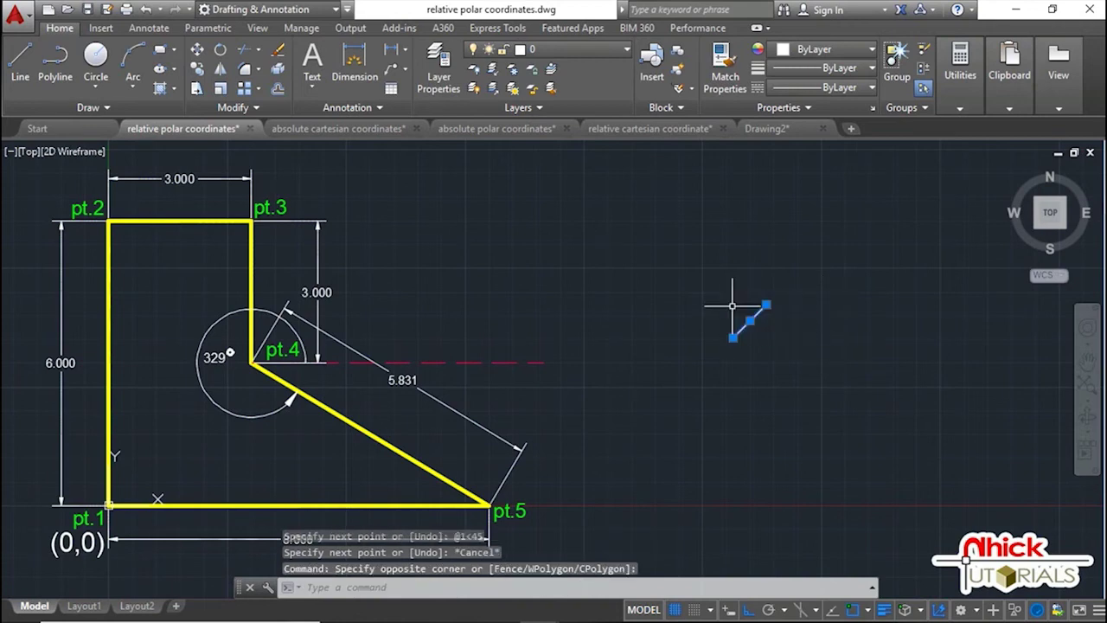
{"action": "key", "text": "Delete"}
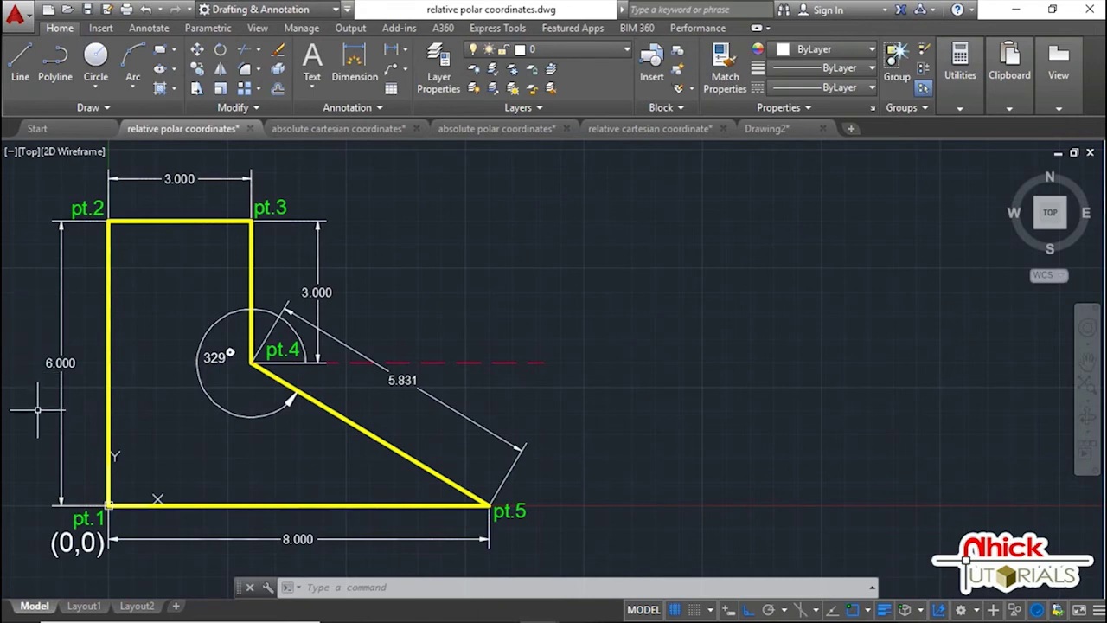
Step: Move the UCS origin from pt.1 to the empty space right of pt.5
{"action": "left_click", "coordinate": [153, 502]}
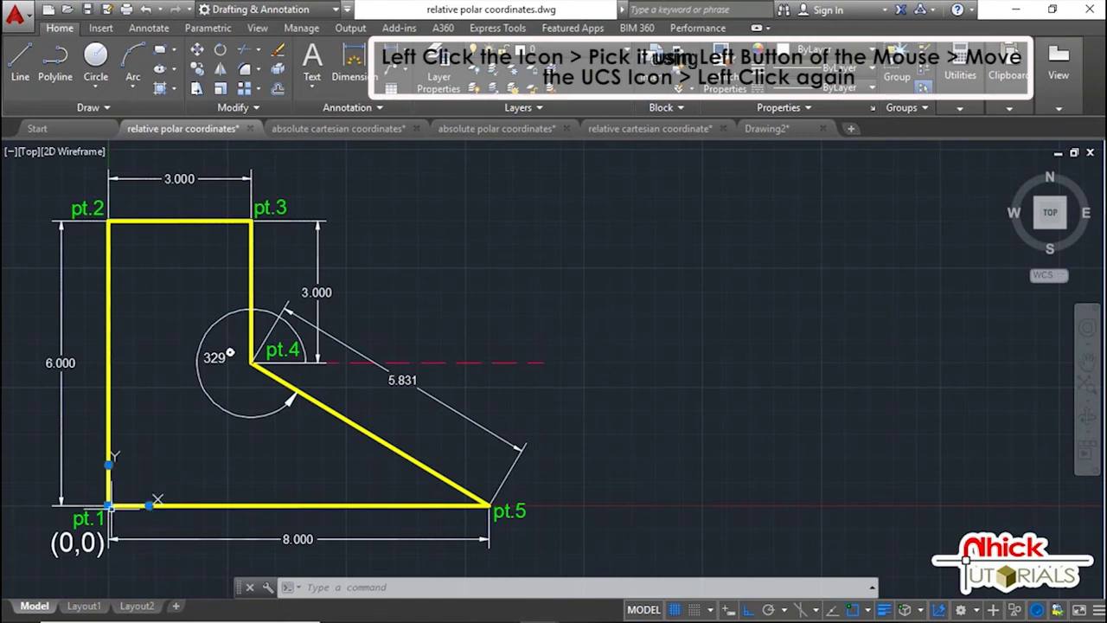
{"action": "mouse_move", "coordinate": [149, 505]}
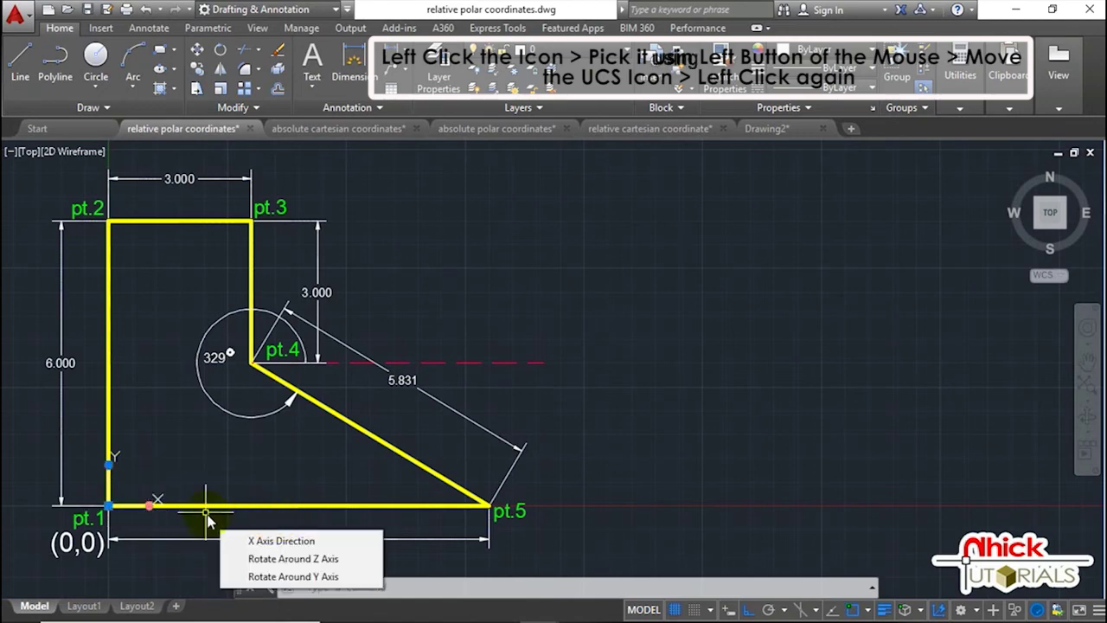
{"action": "left_click", "coordinate": [108, 505]}
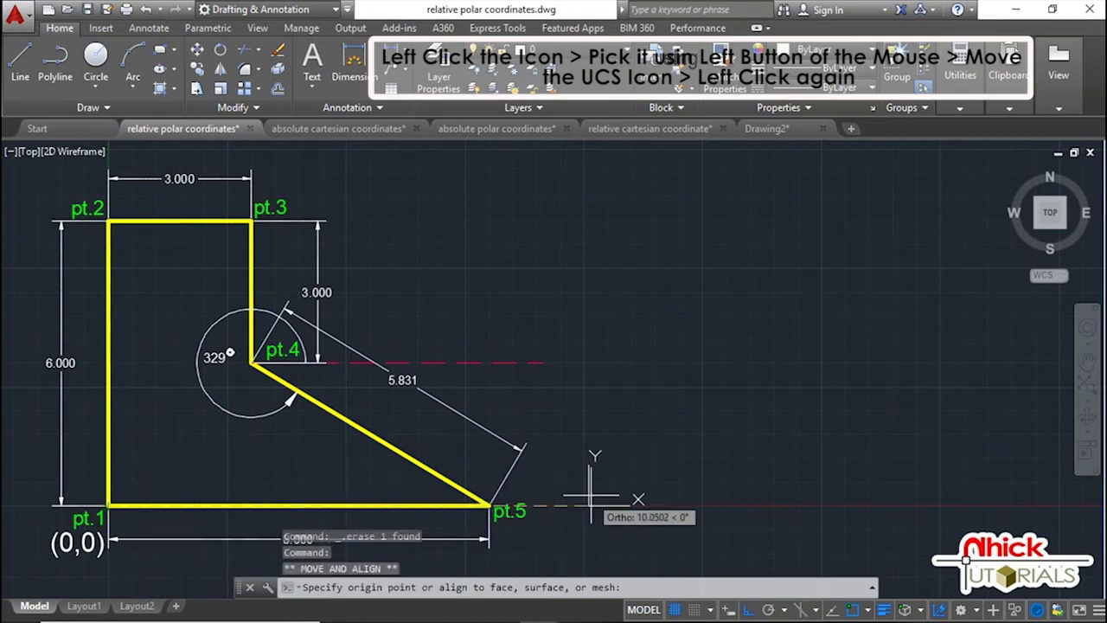
{"action": "left_click", "coordinate": [626, 505]}
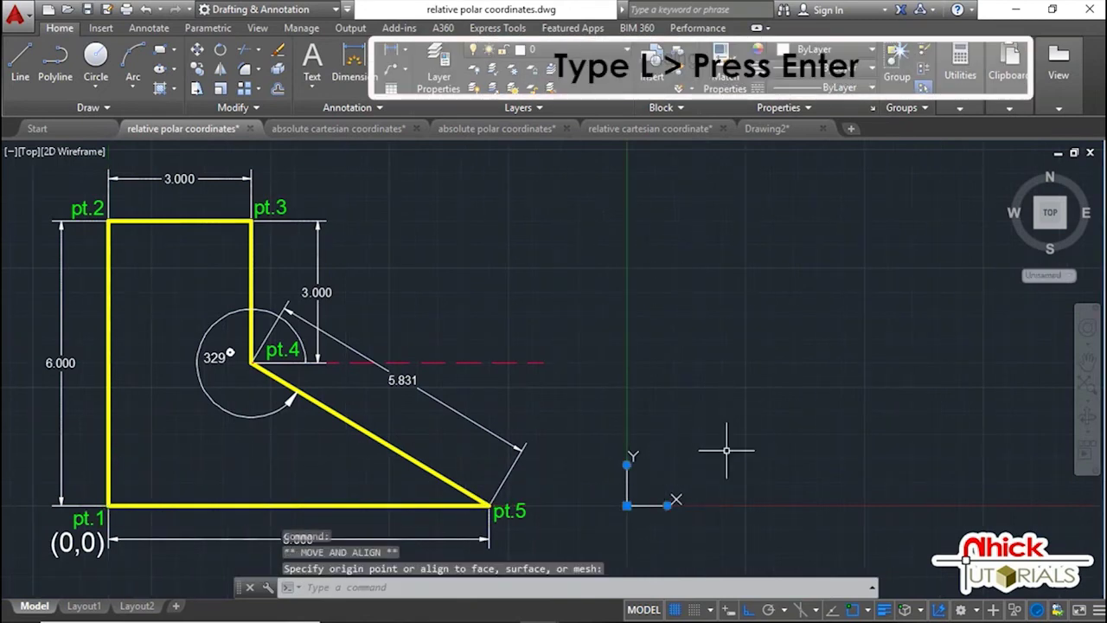
Step: Start a line at 0,0 and draw @6<90, @3<0 and @3<270
{"action": "key", "text": "Escape"}
{"action": "type", "text": "L"}
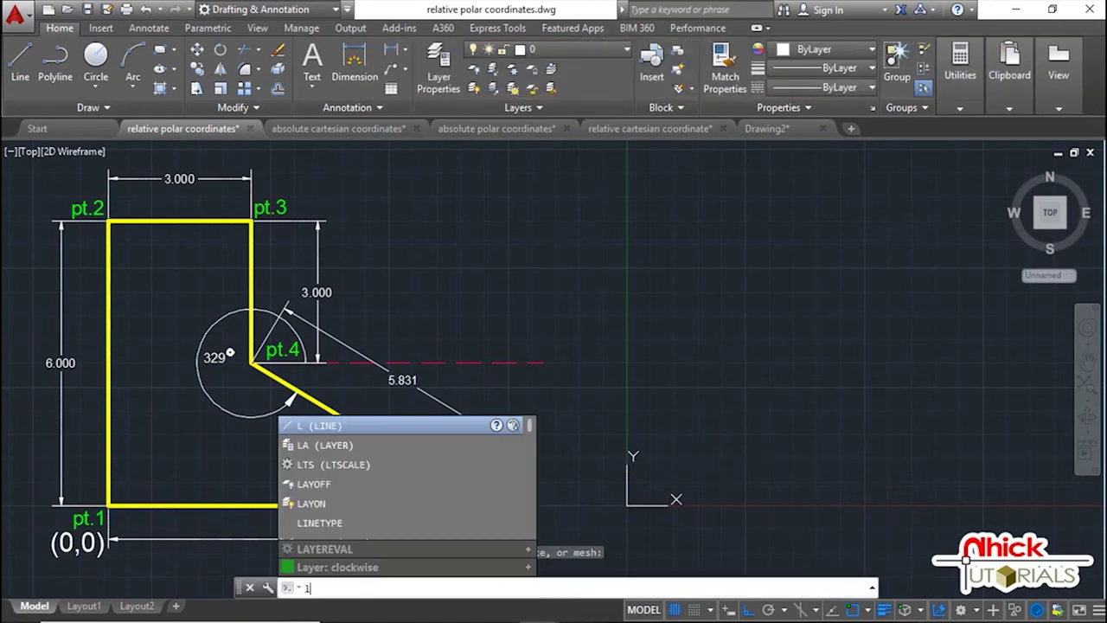
{"action": "key", "text": "Return"}
{"action": "type", "text": "0"}
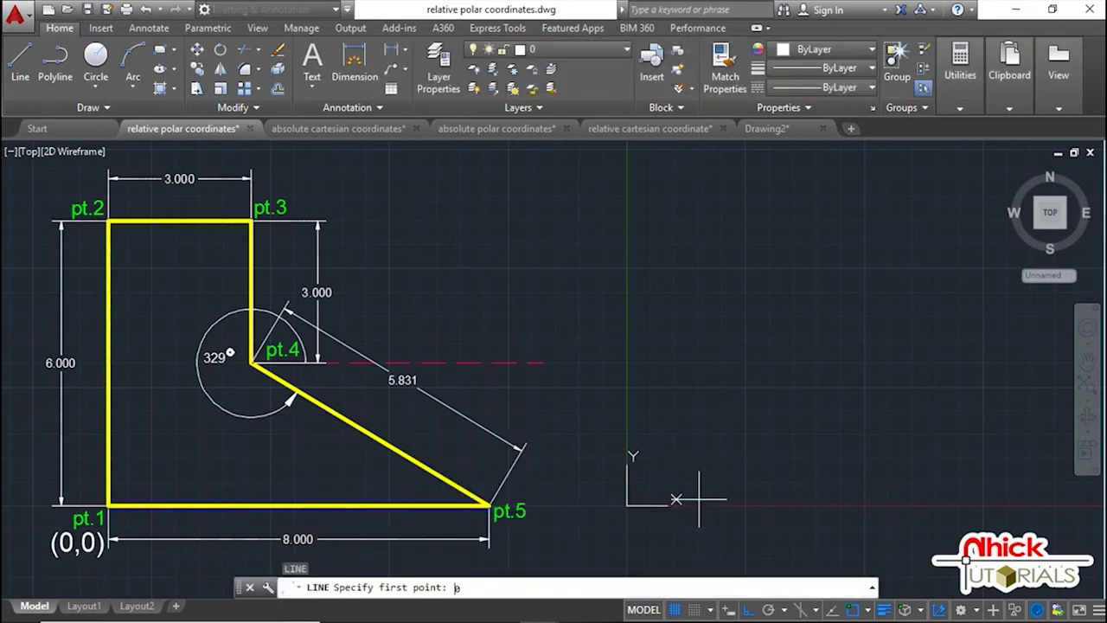
{"action": "key", "text": "Return"}
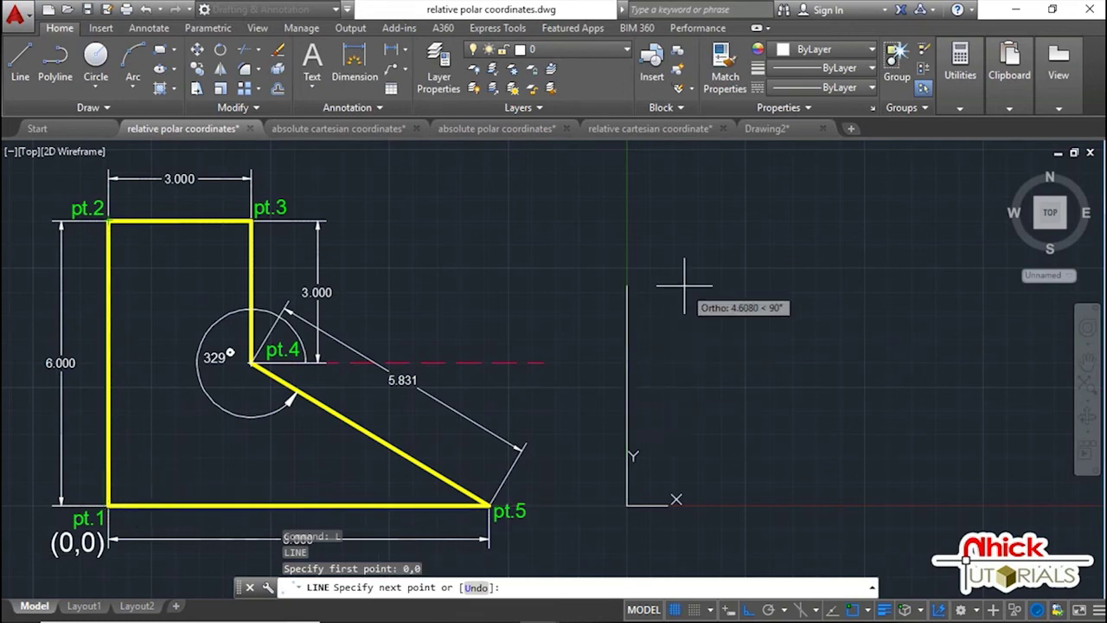
{"action": "type", "text": "@6"}
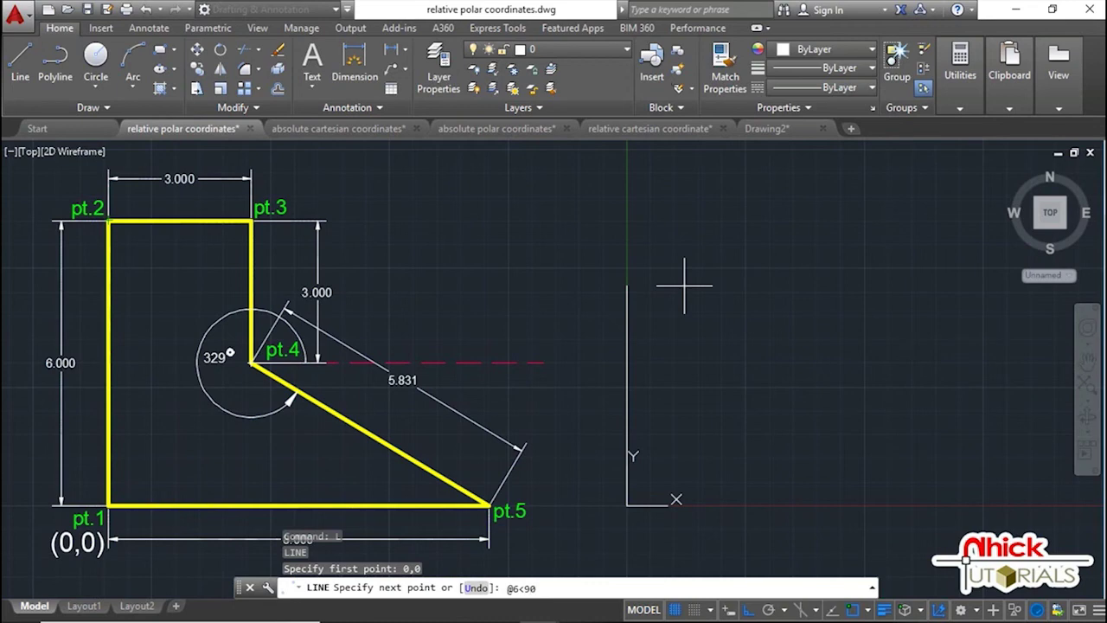
{"action": "type", "text": "<90"}
{"action": "key", "text": "Return"}
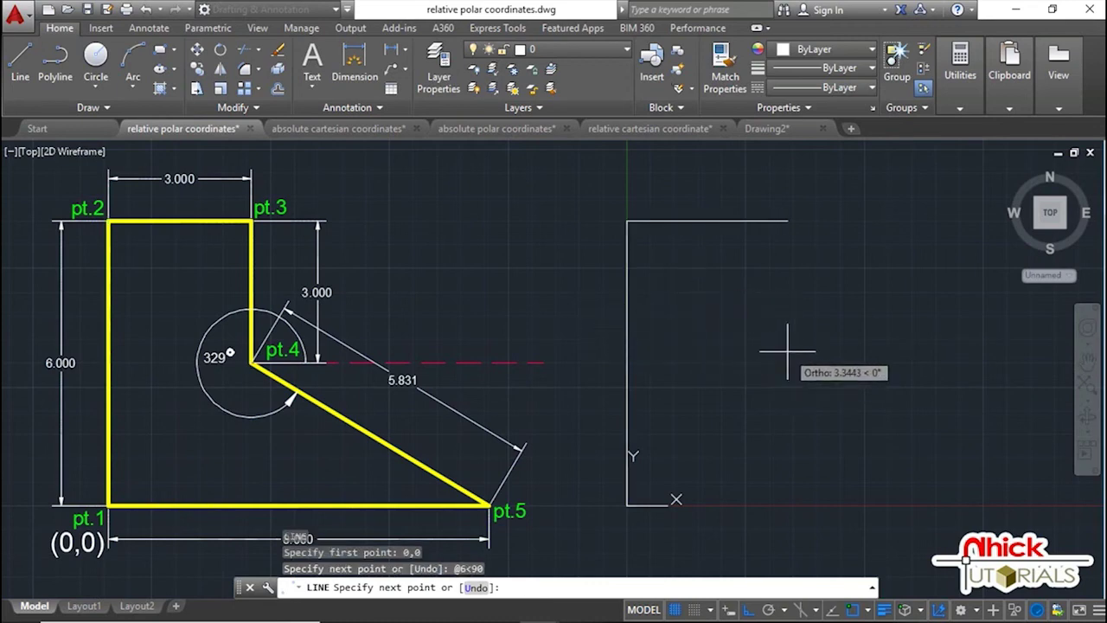
{"action": "type", "text": "@3<0"}
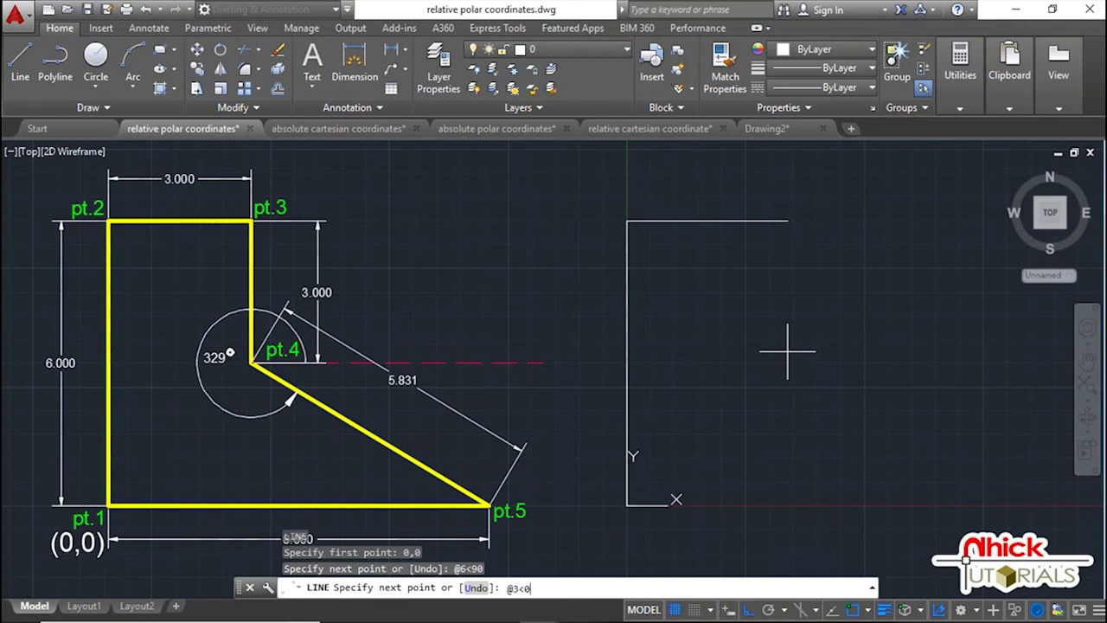
{"action": "key", "text": "Return"}
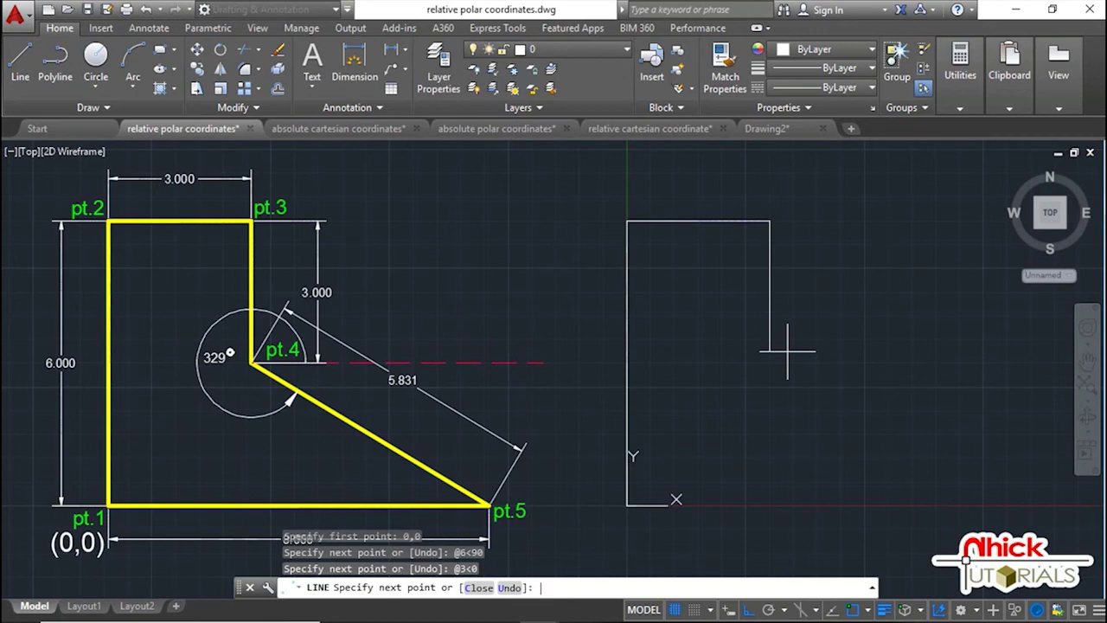
{"action": "type", "text": "@3<270"}
{"action": "key", "text": "Return"}
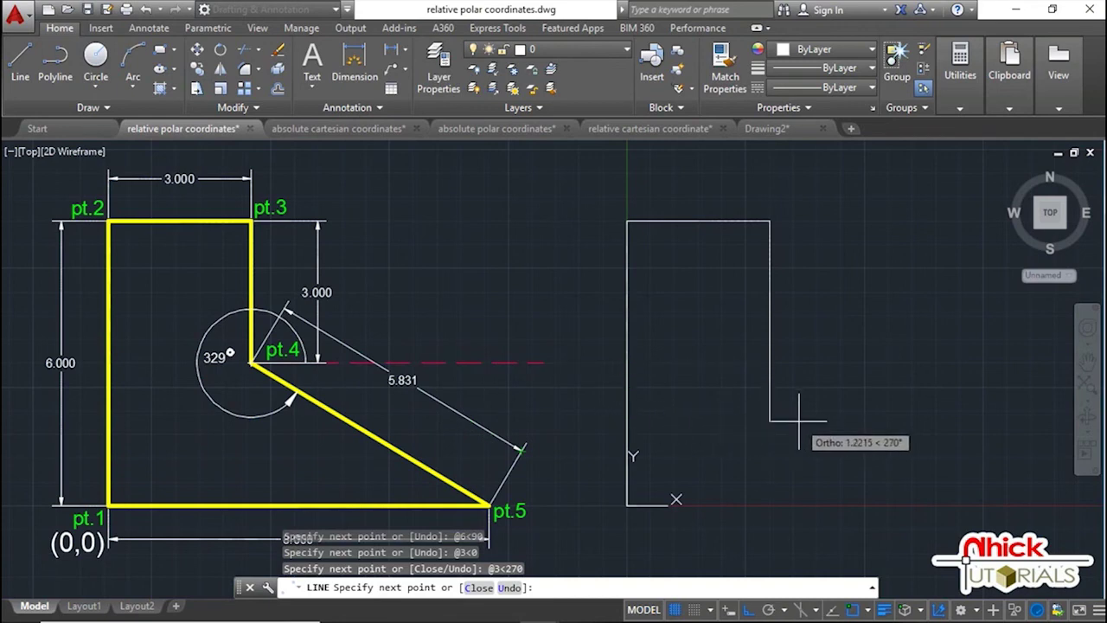
{"action": "type", "text": "@5.831<"}
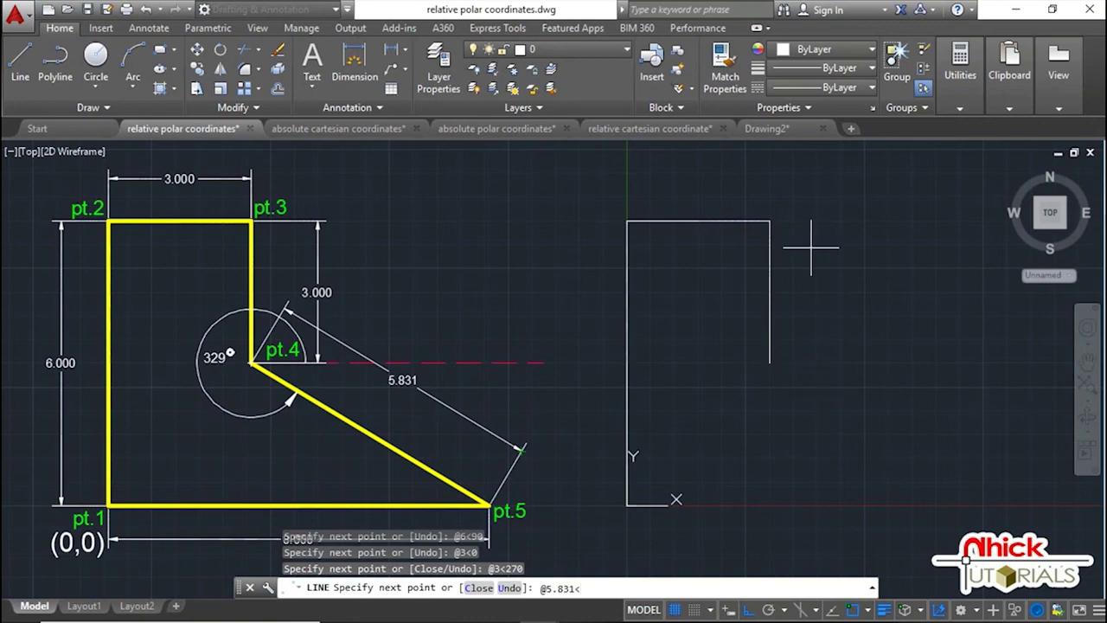
Step: Close the copy with @5.831<329 and @8<180 back to the origin, then end LINE
{"action": "scroll", "coordinate": [823, 395], "scroll_direction": "down", "scroll_amount": 3}
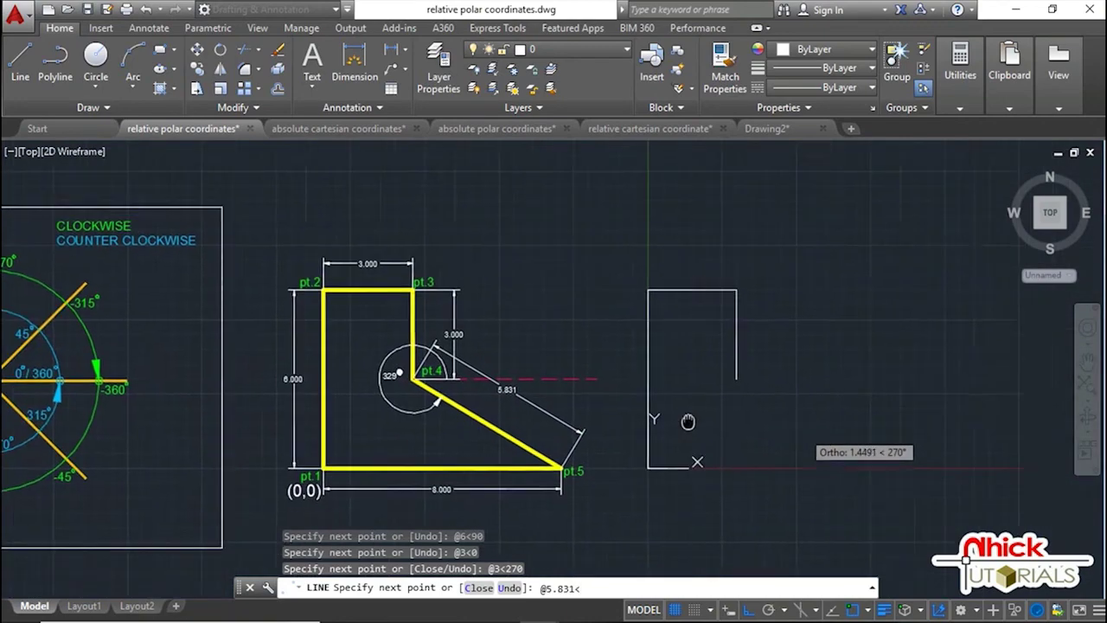
{"action": "type", "text": "5.831<329"}
{"action": "key", "text": "Return"}
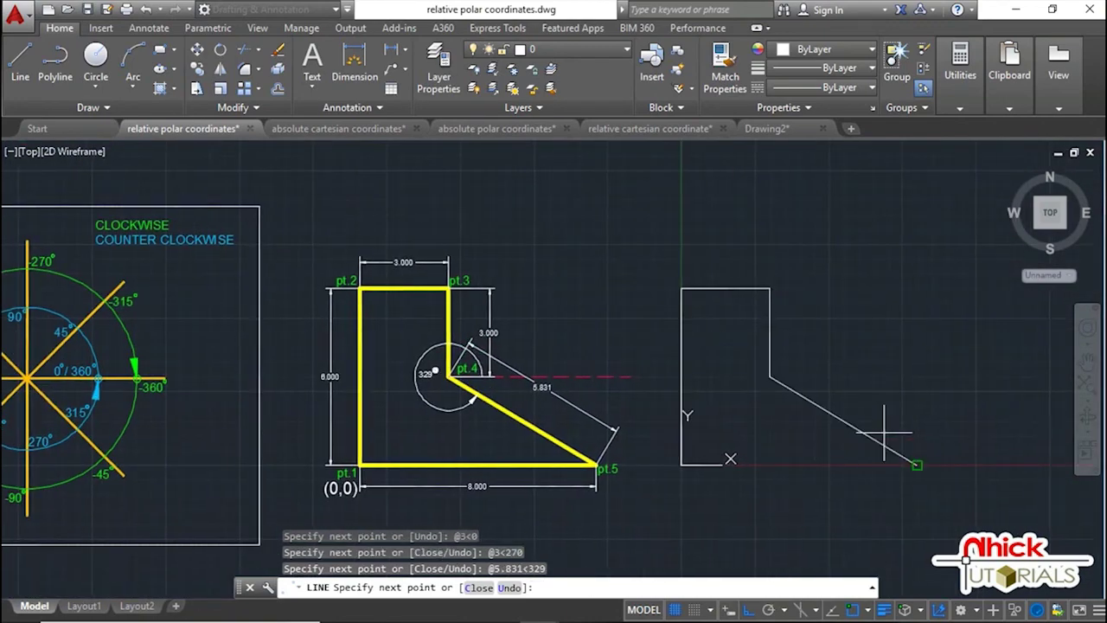
{"action": "scroll", "coordinate": [623, 511], "scroll_direction": "up", "scroll_amount": 3}
{"action": "middle_click_drag", "start_coordinate": [601, 518], "coordinate": [666, 488]}
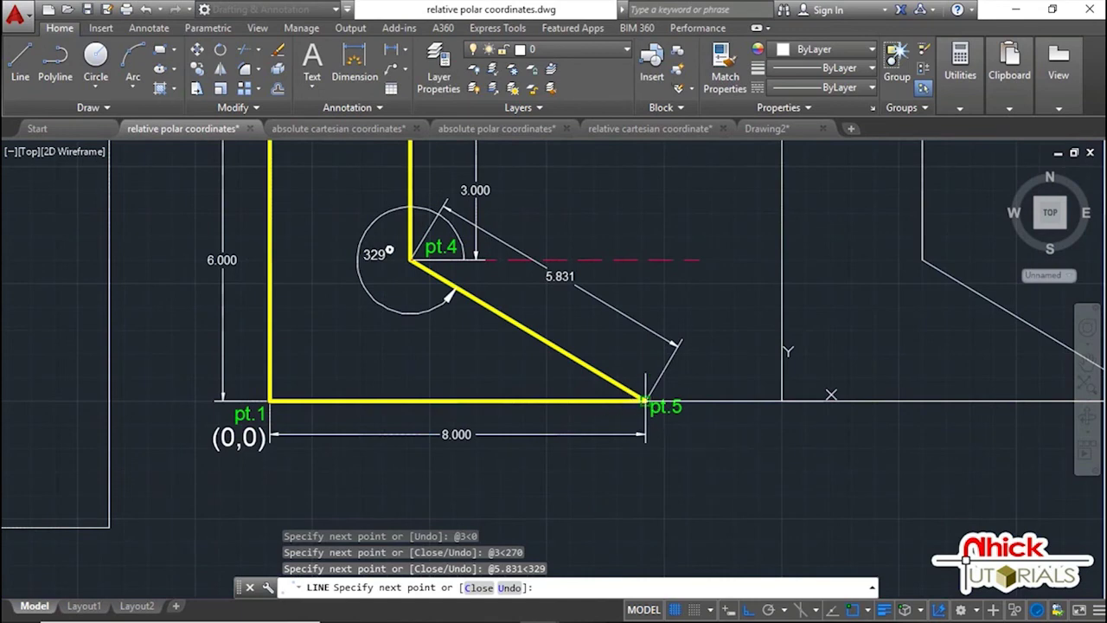
{"action": "scroll", "coordinate": [450, 476], "scroll_direction": "down", "scroll_amount": 2}
{"action": "middle_click_drag", "start_coordinate": [627, 455], "coordinate": [828, 478]}
{"action": "type", "text": "c"}
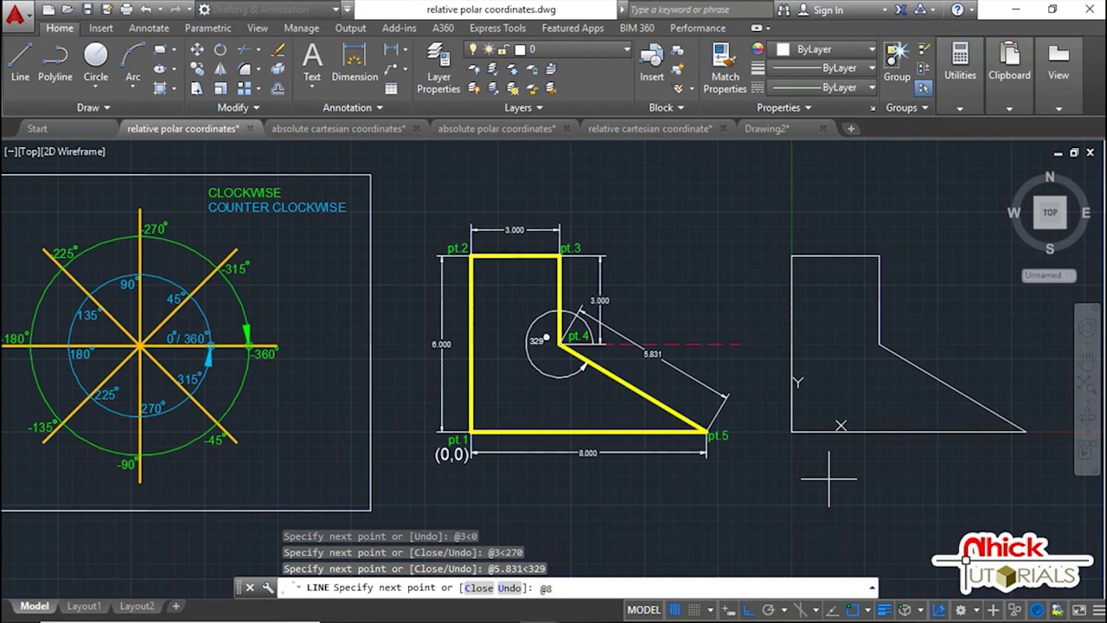
{"action": "key", "text": "Return"}
{"action": "key", "text": "Escape"}
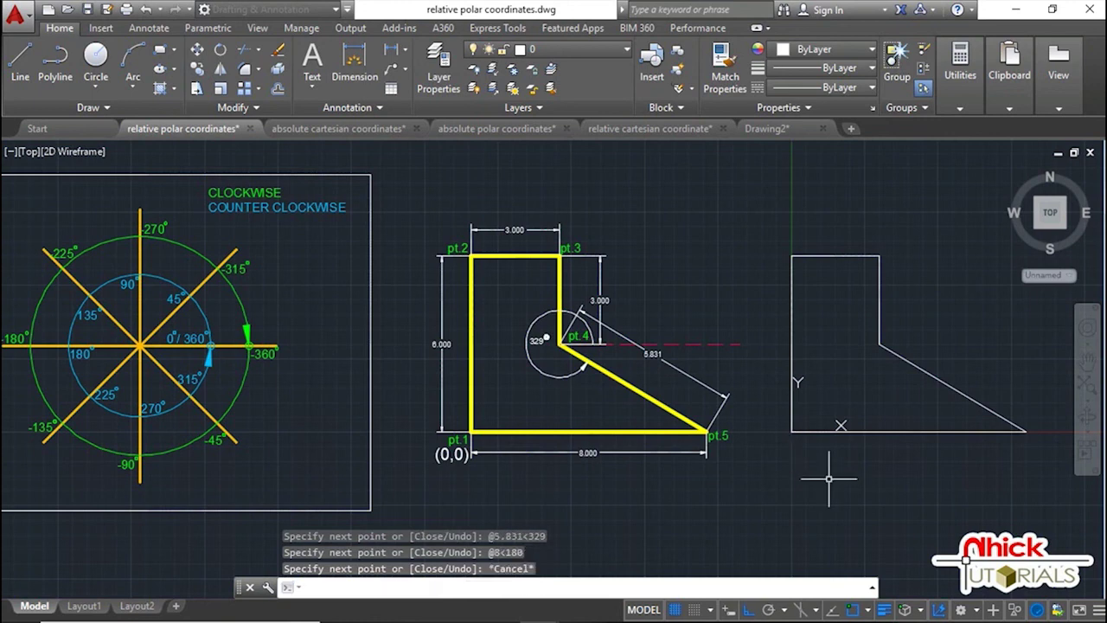
{"action": "middle_click_drag", "start_coordinate": [827, 474], "coordinate": [759, 477]}
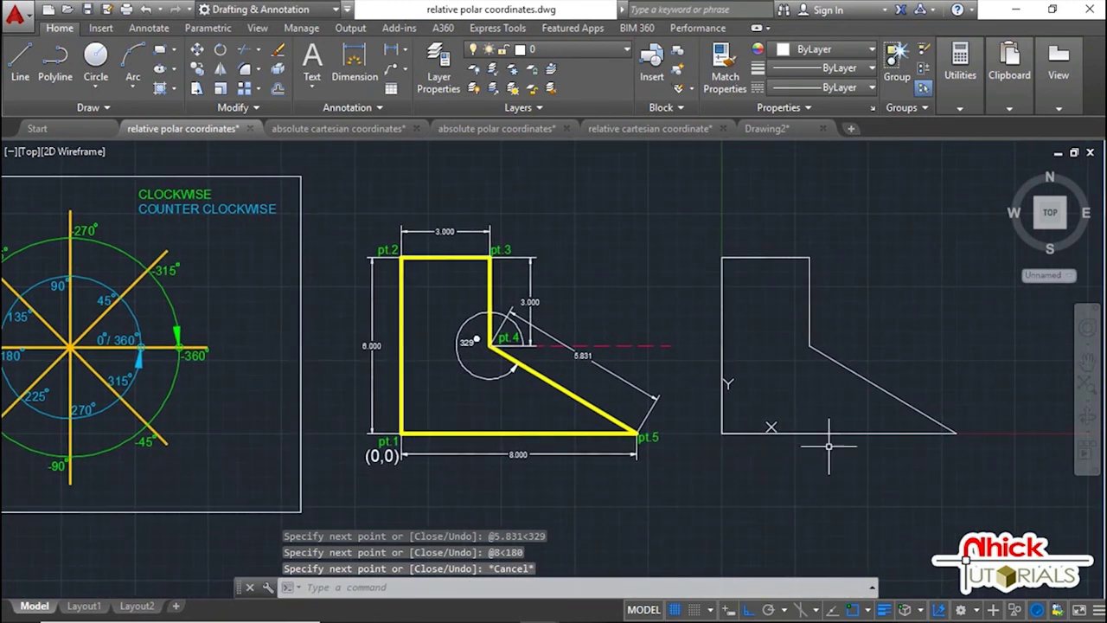